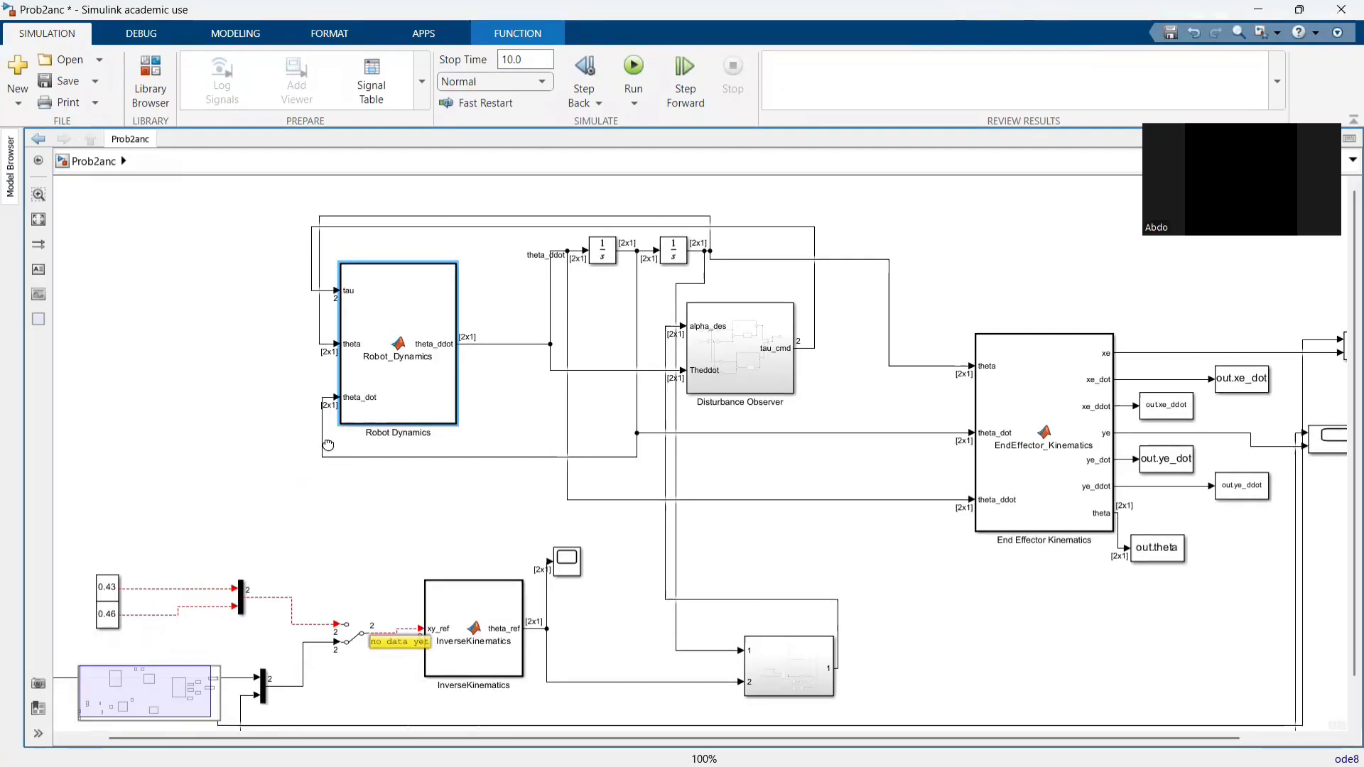
- Reposition the 0.43 and 0.46 constants, the upper Sine Wave and the InverseKinematics block in the reference input section
scroll(332, 437, "down", 1)
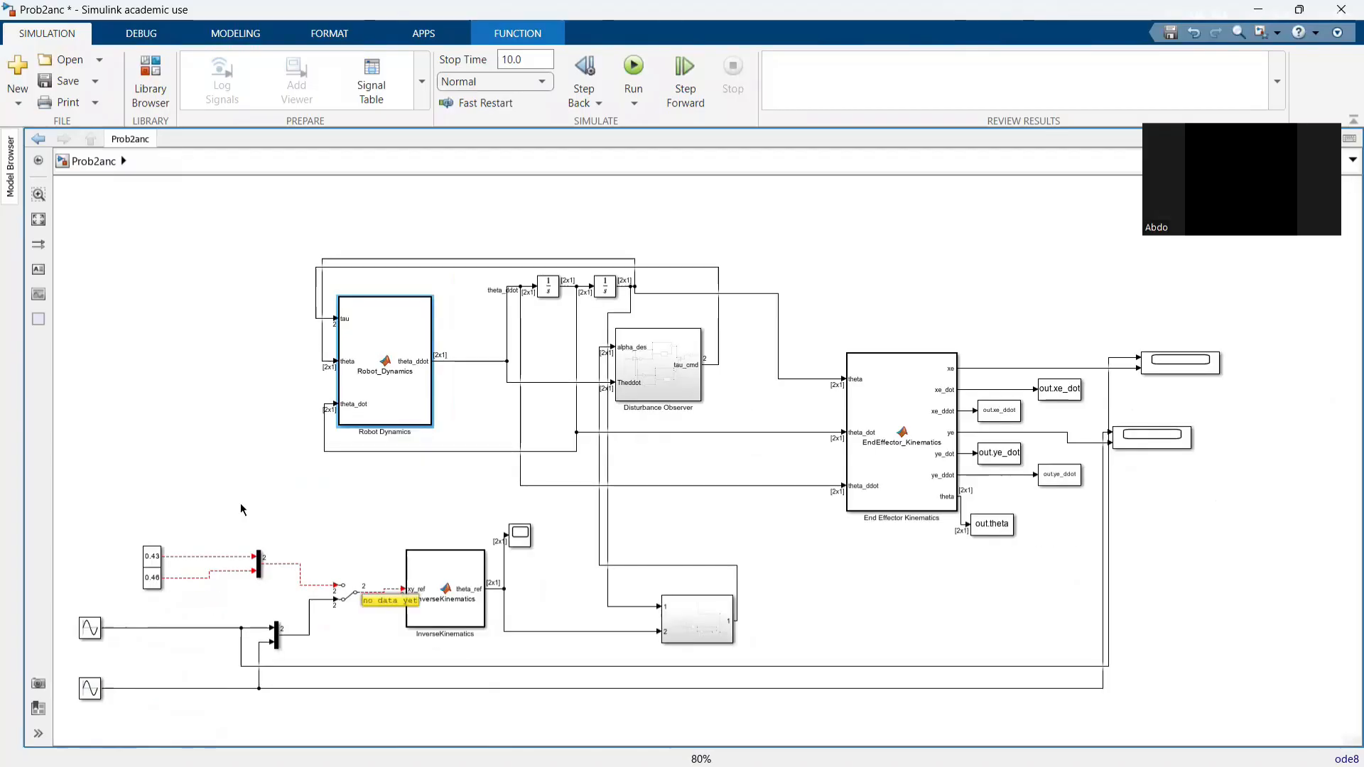
left_click_drag(225, 482, 322, 424)
left_click(251, 509)
left_click_drag(250, 498, 203, 525)
left_click_drag(188, 571, 198, 567)
left_click(188, 637)
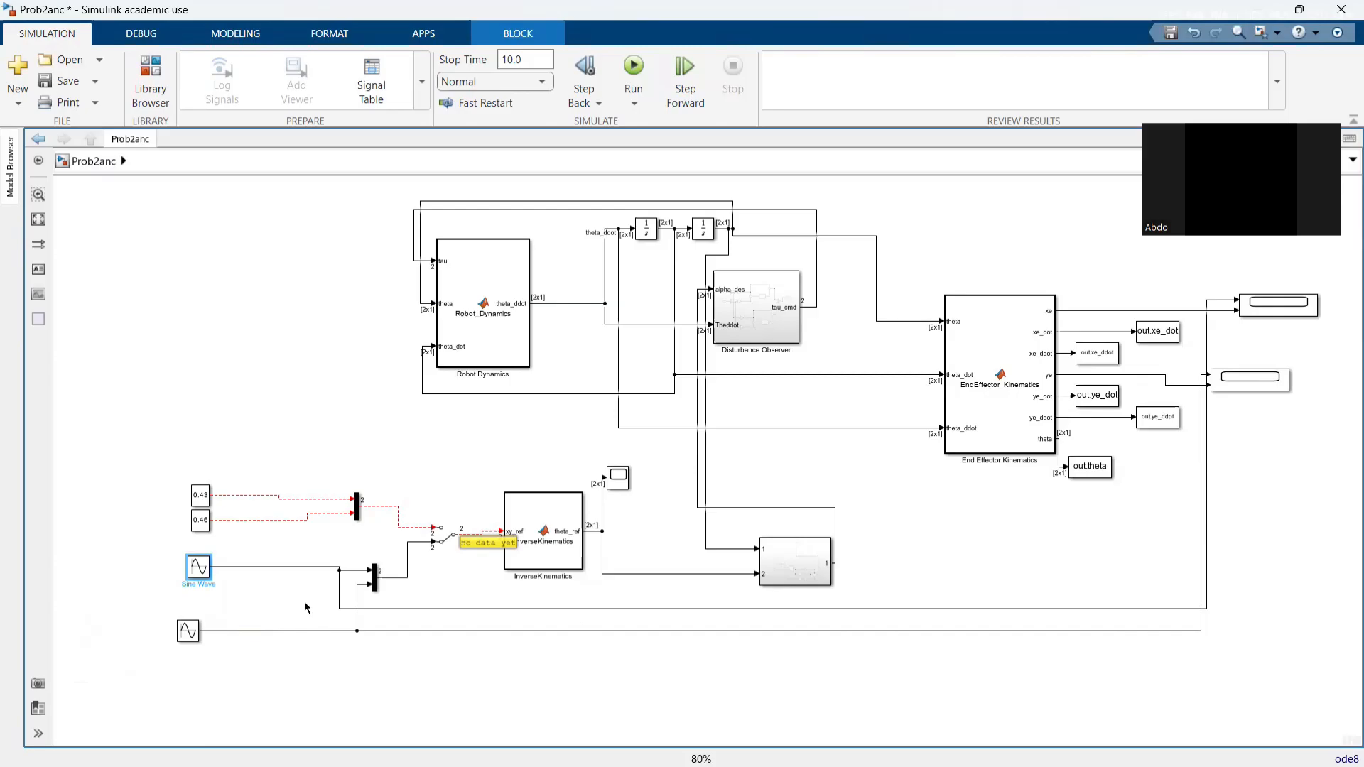
left_click_drag(206, 519, 193, 519)
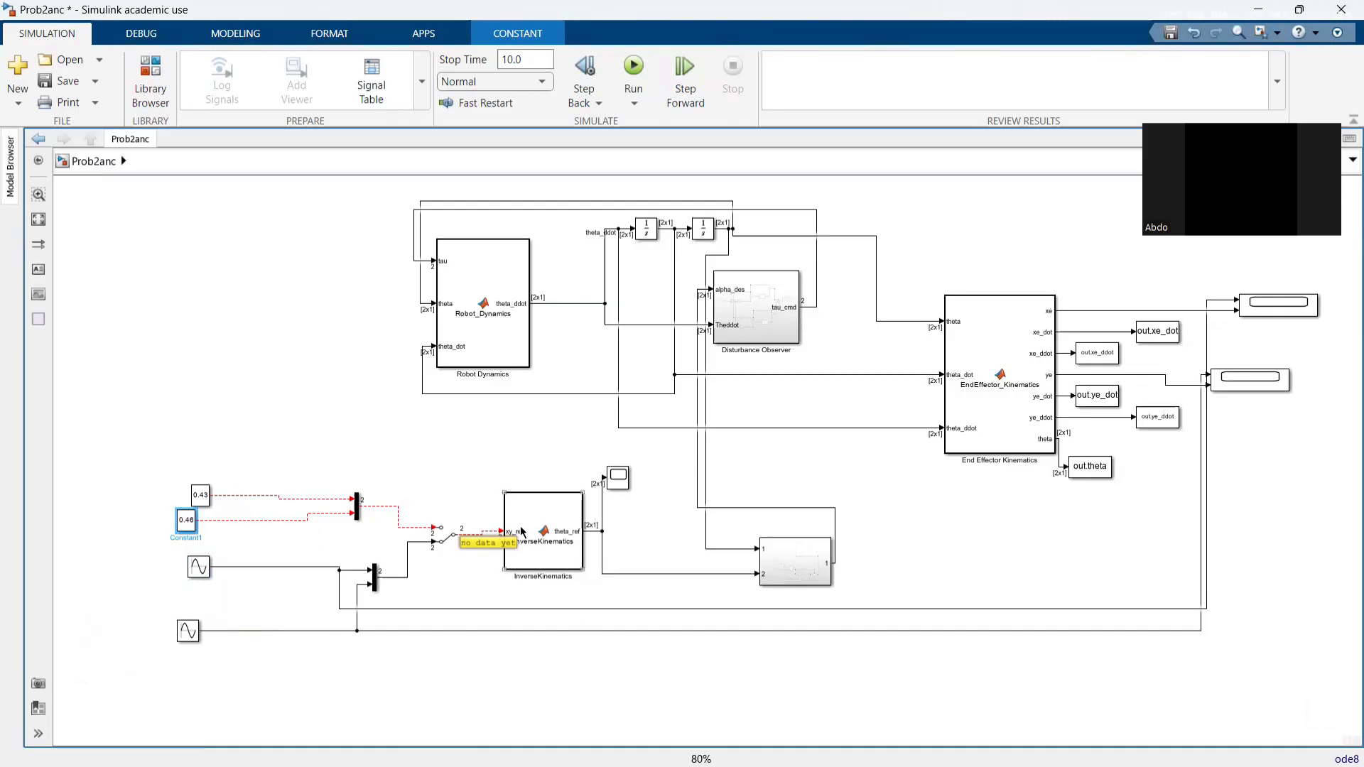
left_click_drag(520, 531, 522, 568)
left_click(483, 564)
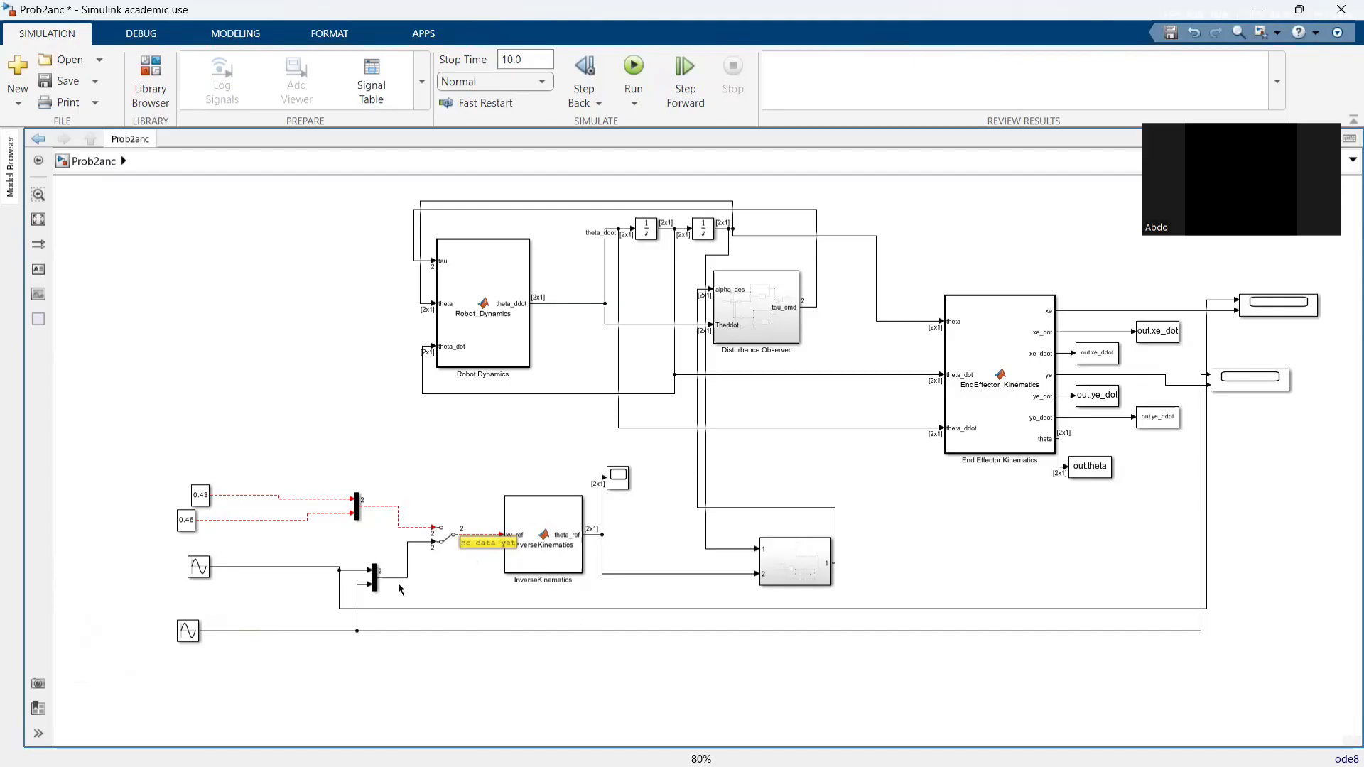
- Review the sine-wave mux, the InverseKinematics block and the contents of the unlabelled two-input subsystem, returning to the top-level model
left_click(374, 577)
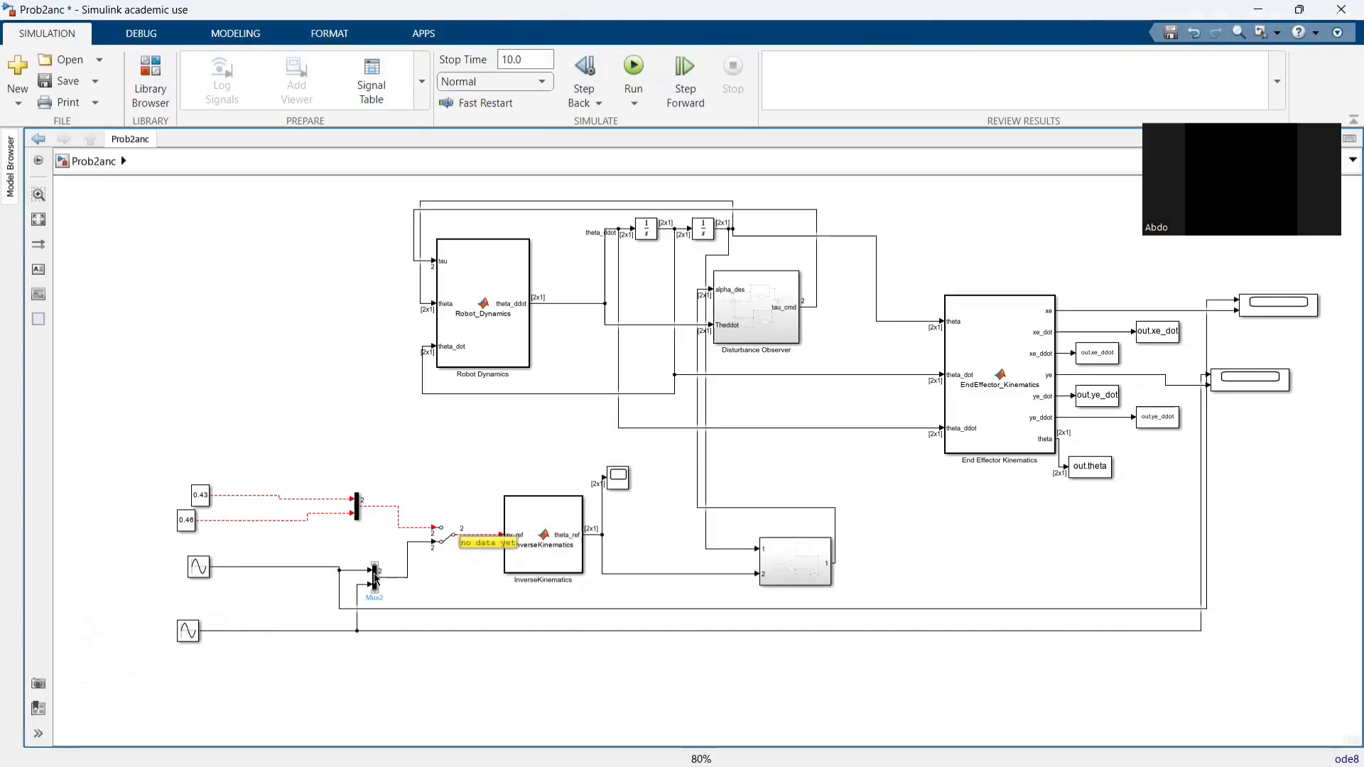
left_click(534, 594)
left_click(537, 550)
left_click(777, 572)
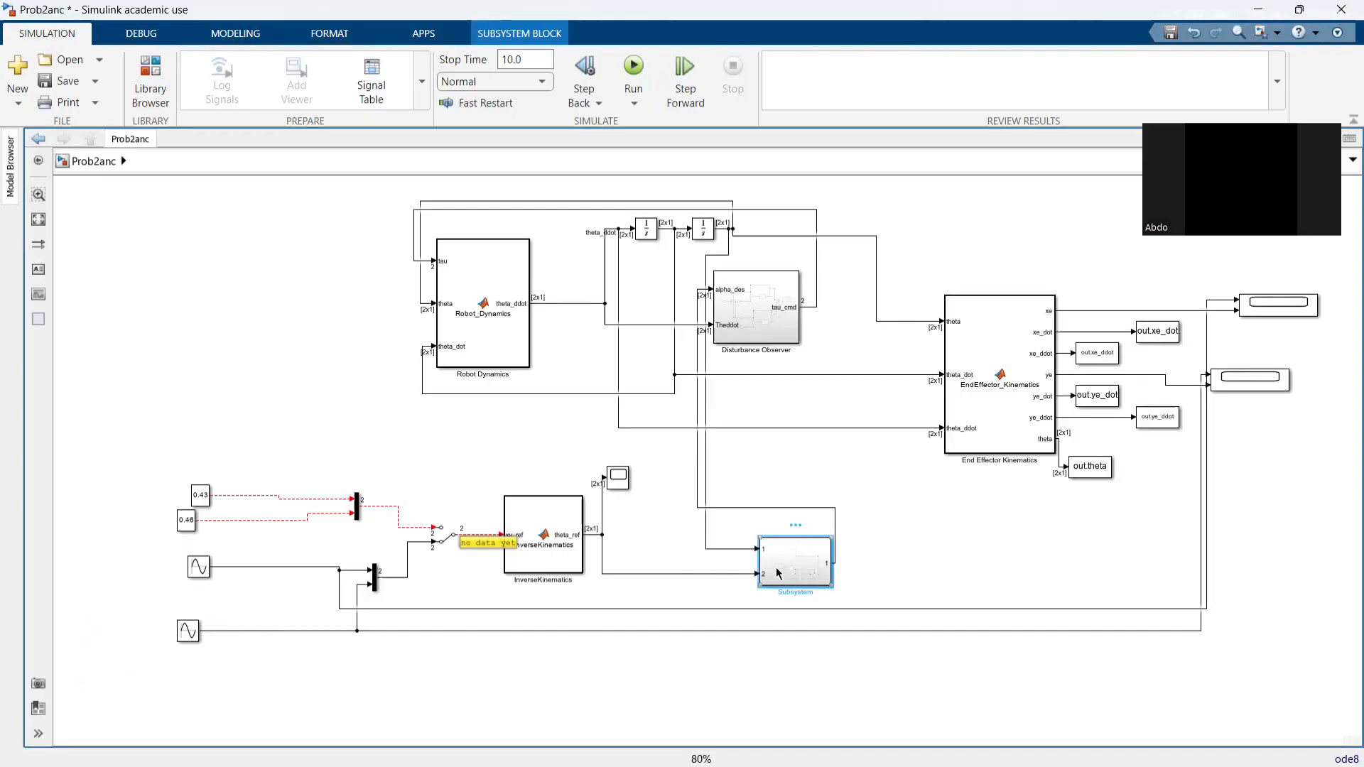
double_click(778, 572)
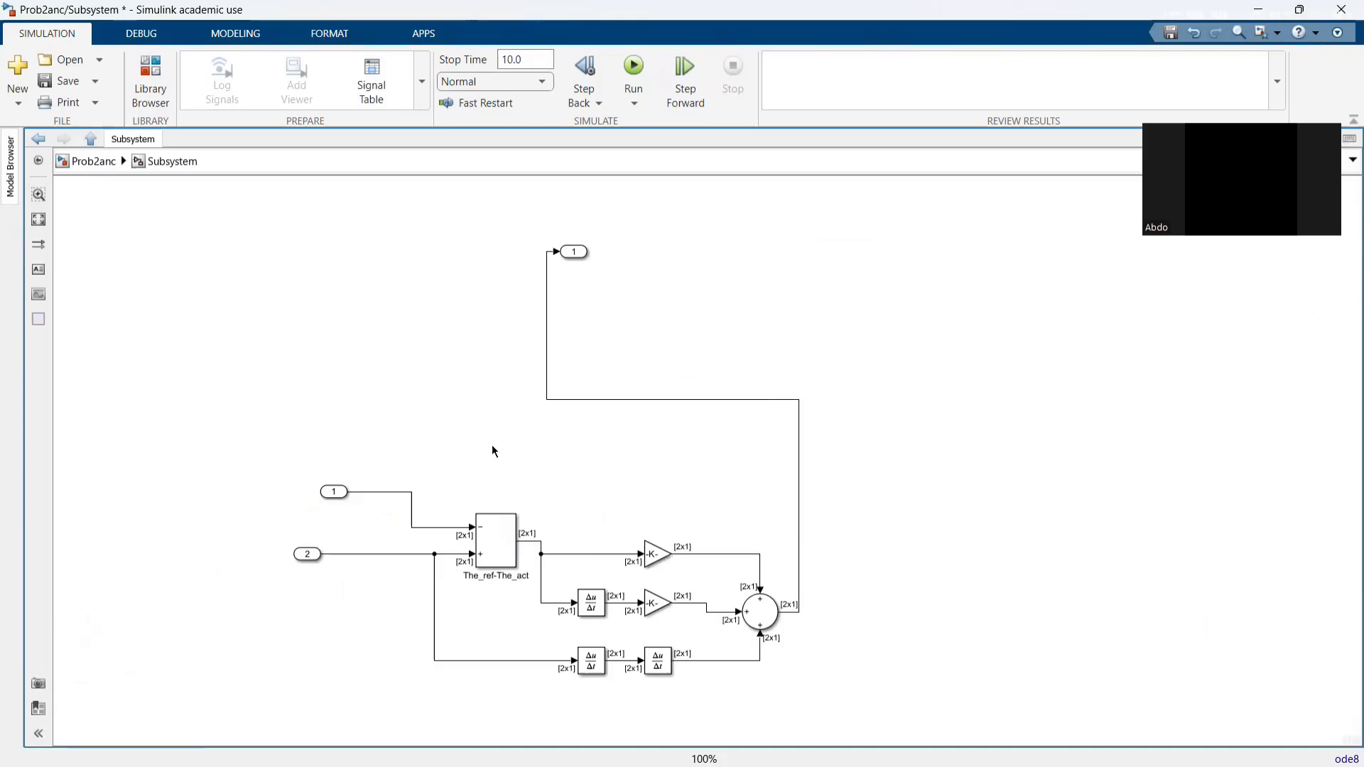
left_click(39, 141)
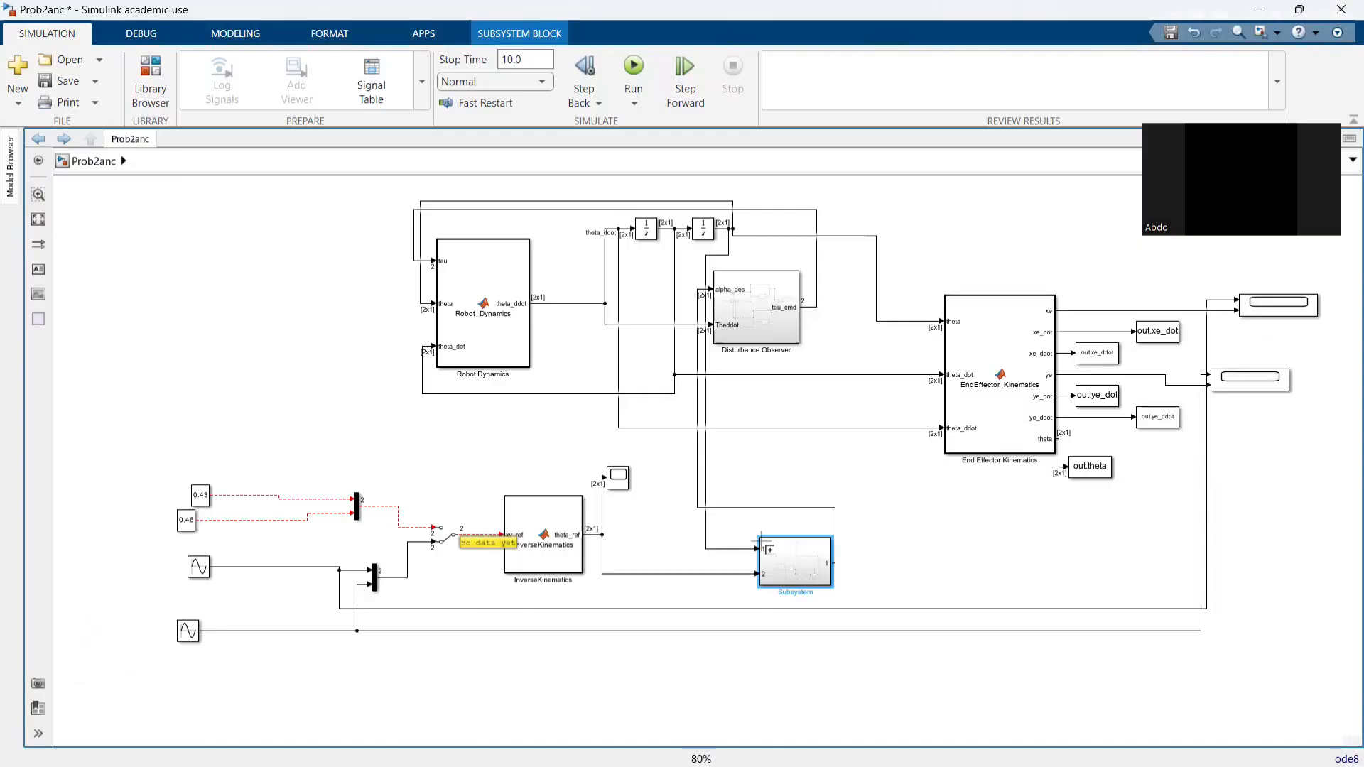
- Move the Robot Dynamics block slightly closer to the integrators
left_click_drag(493, 318, 516, 307)
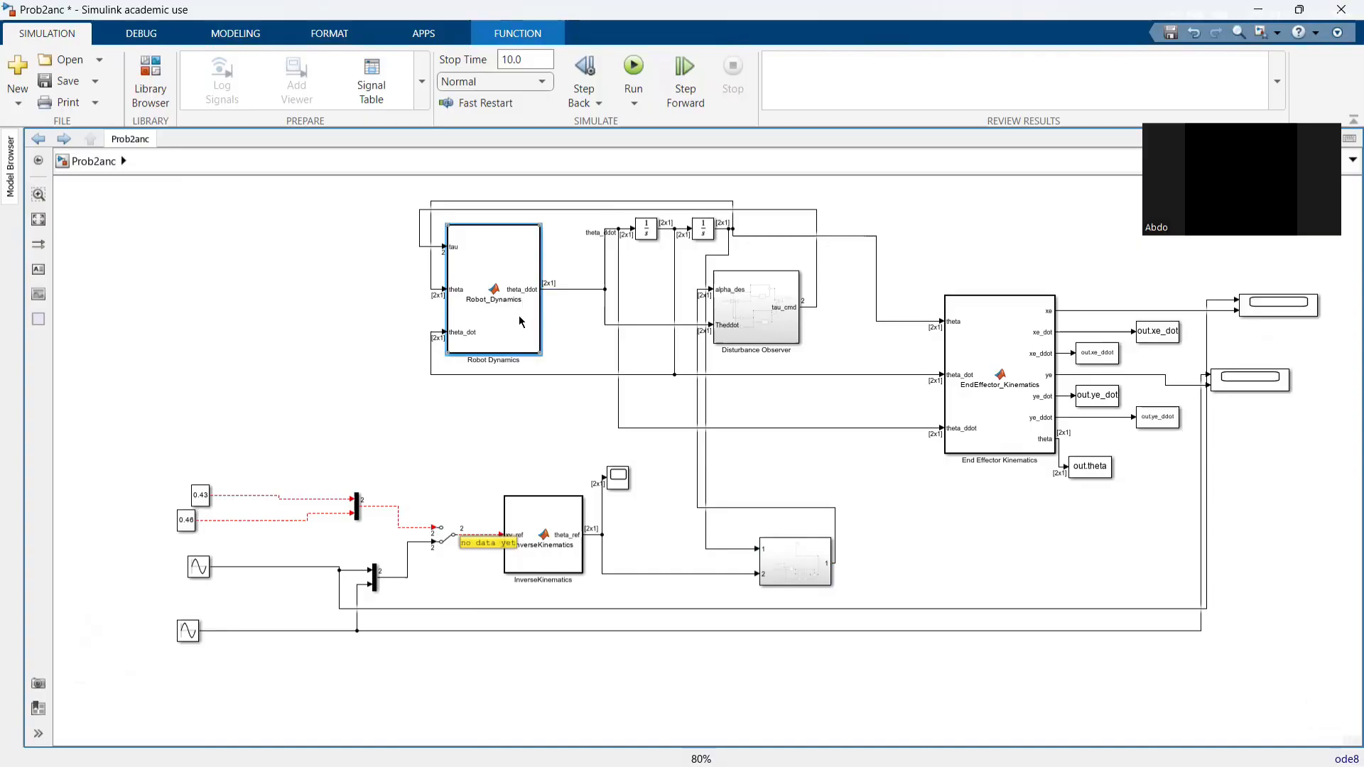
left_click_drag(518, 314, 517, 325)
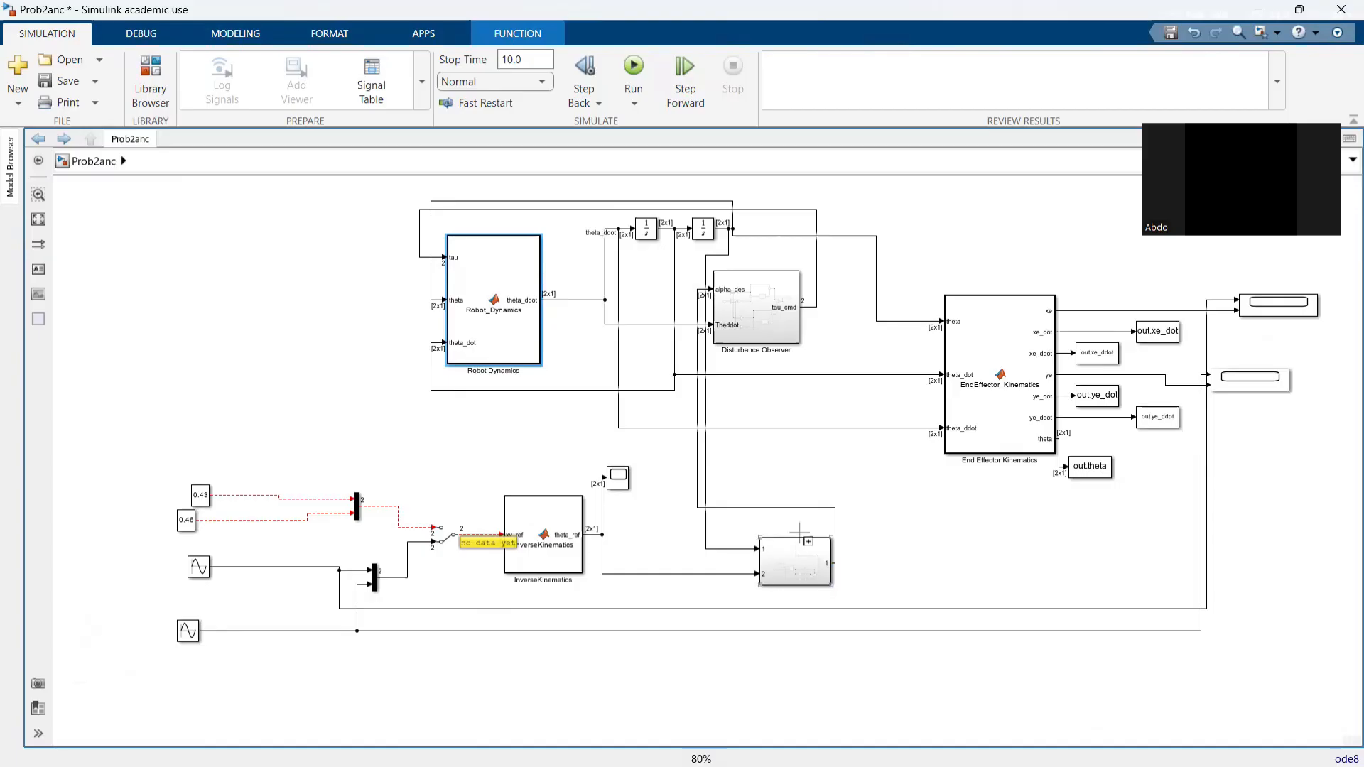
- Open the two-input controller subsystem, examine its derivative and gain branches, and return to the top-level model
double_click(795, 561)
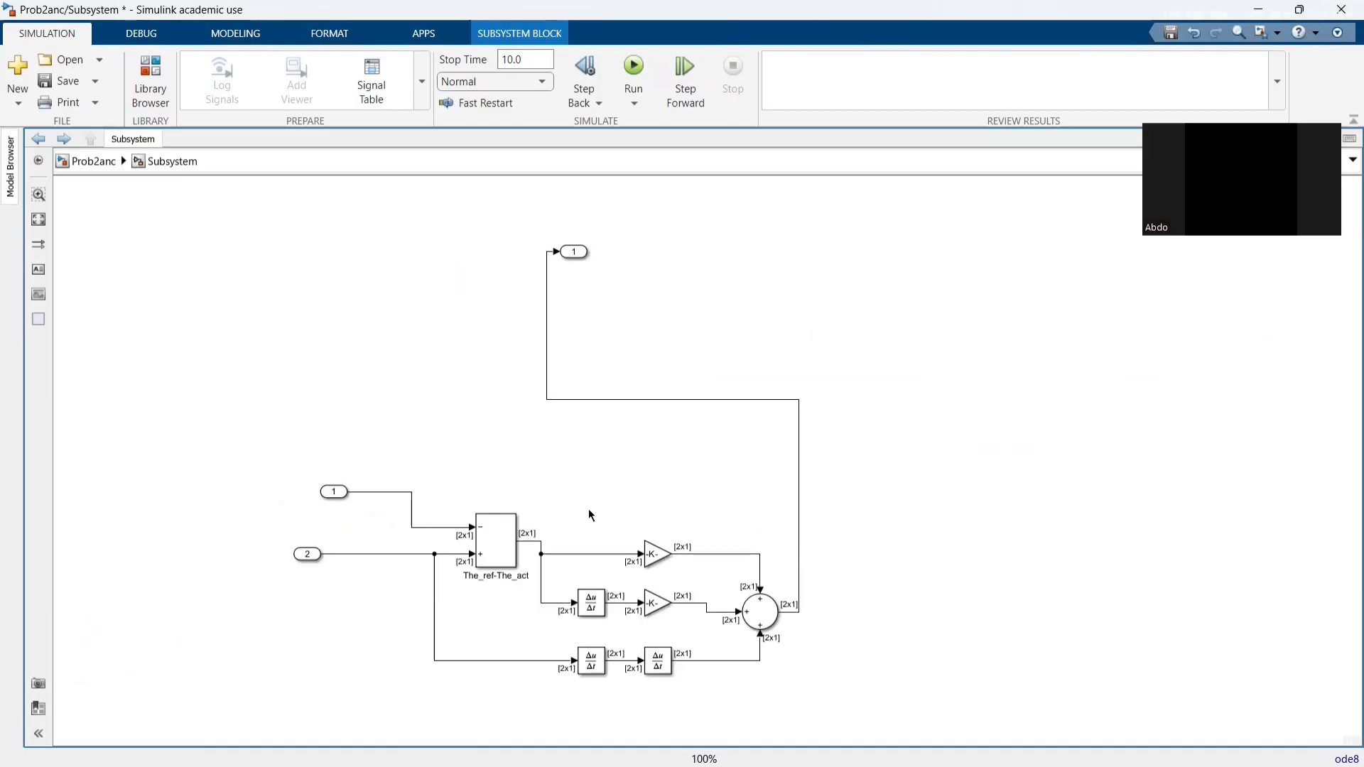
left_click_drag(588, 510, 578, 420)
scroll(578, 454, "down", 1)
scroll(580, 490, "up", 2)
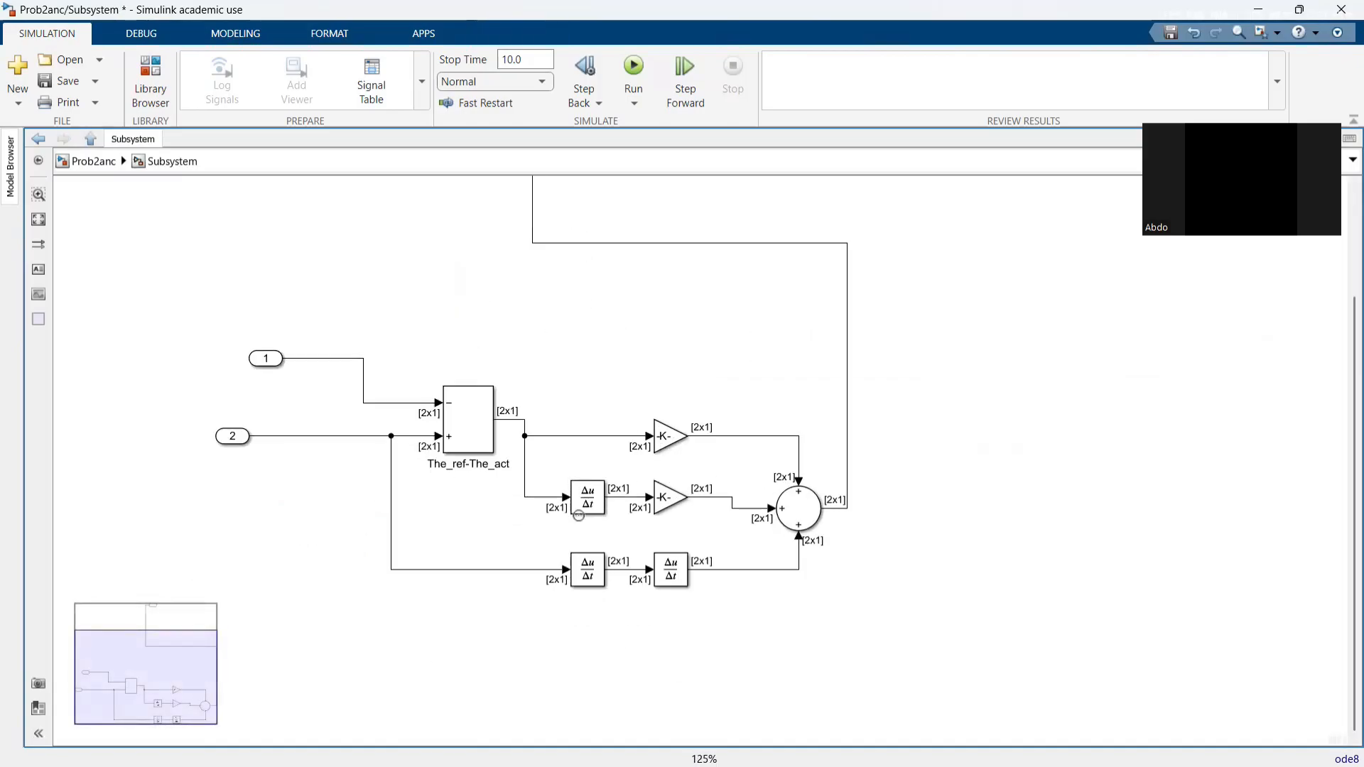
left_click(584, 499)
left_click(577, 570)
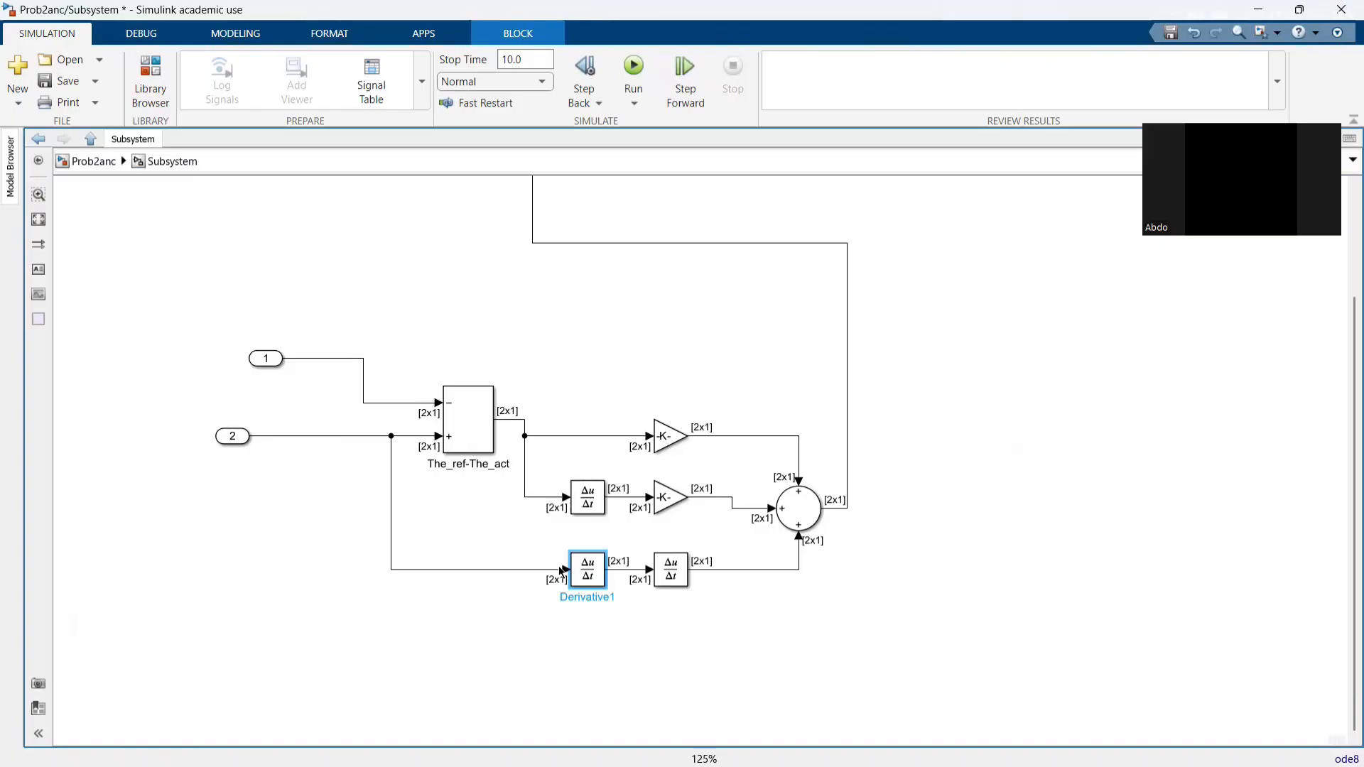
left_click(38, 139)
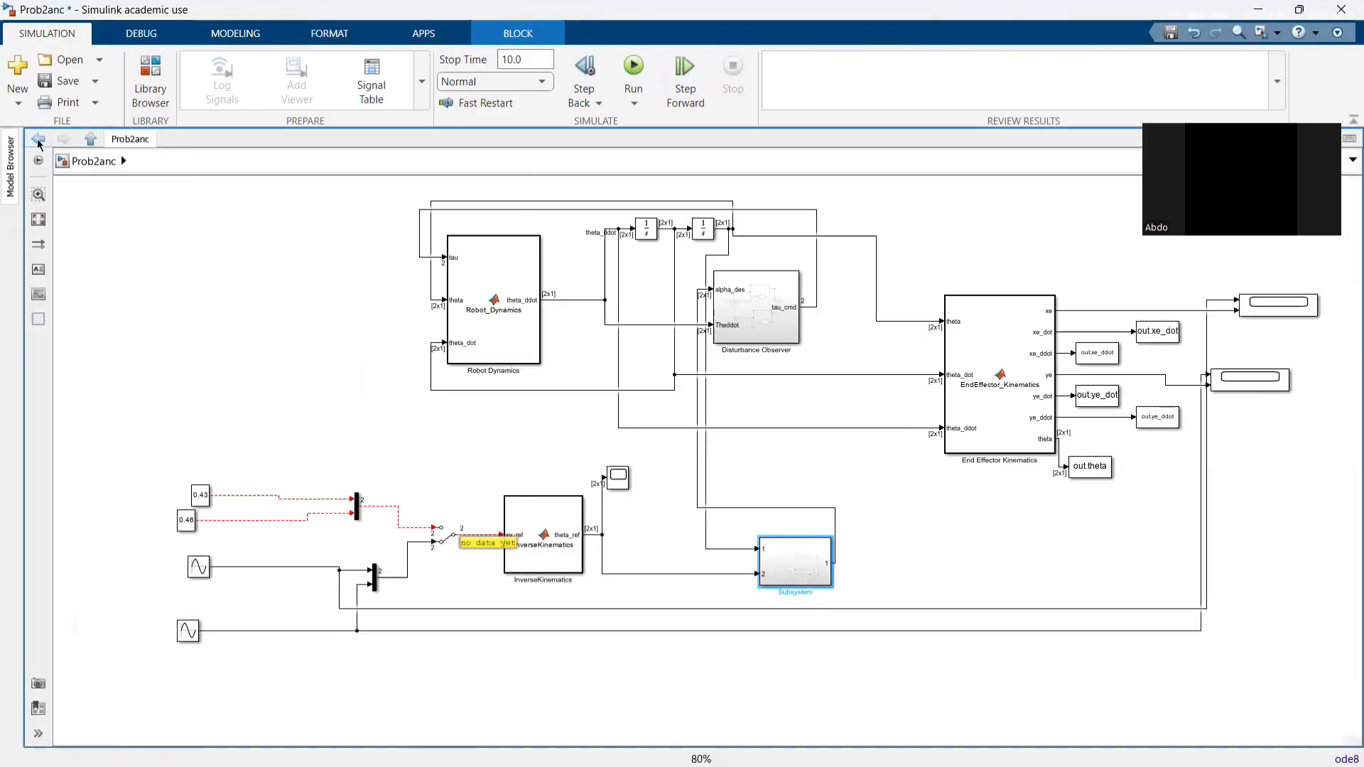
- Move the Disturbance Observer block slightly towards the End Effector Kinematics block
left_click_drag(746, 348, 779, 340)
left_click(769, 381)
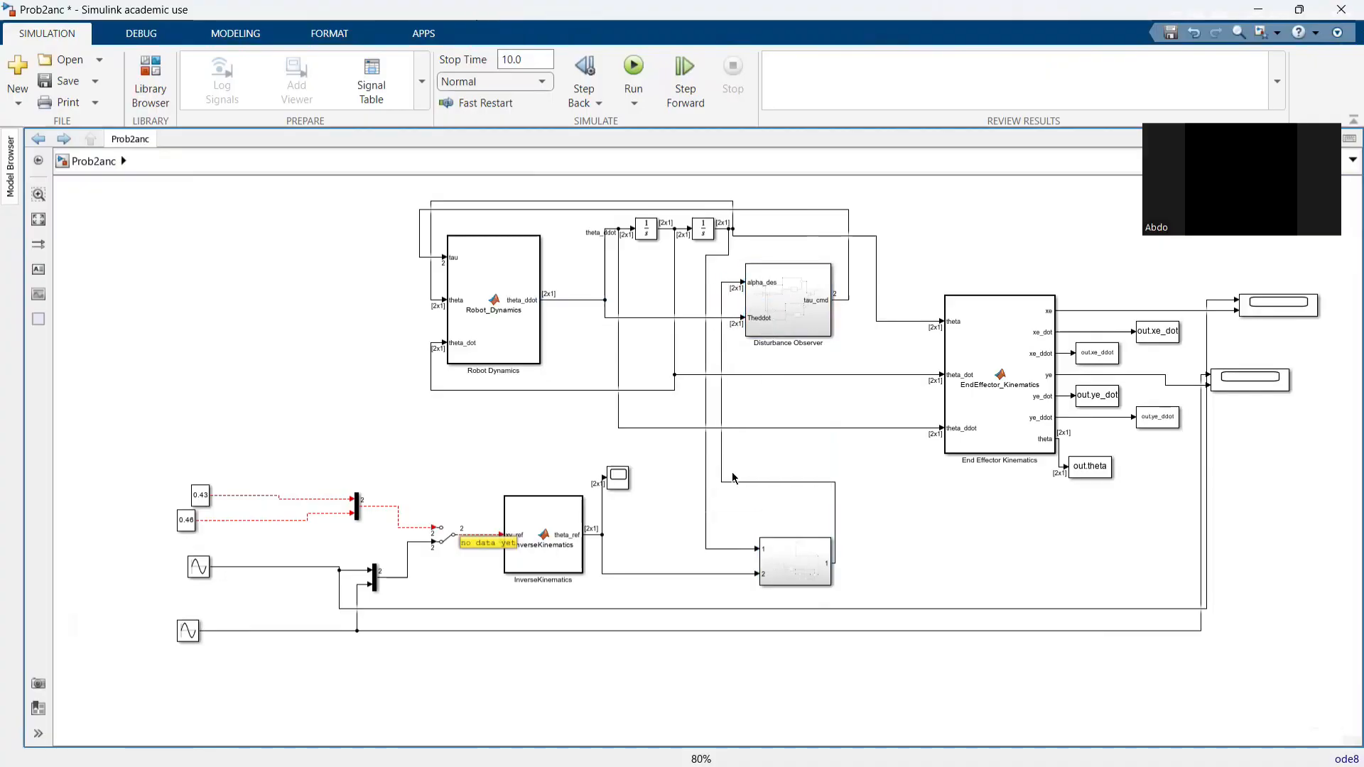
- Trace the signal from the controller subsystem to alpha_des, and the path from Robot Dynamics through the two integrators
left_click(835, 489)
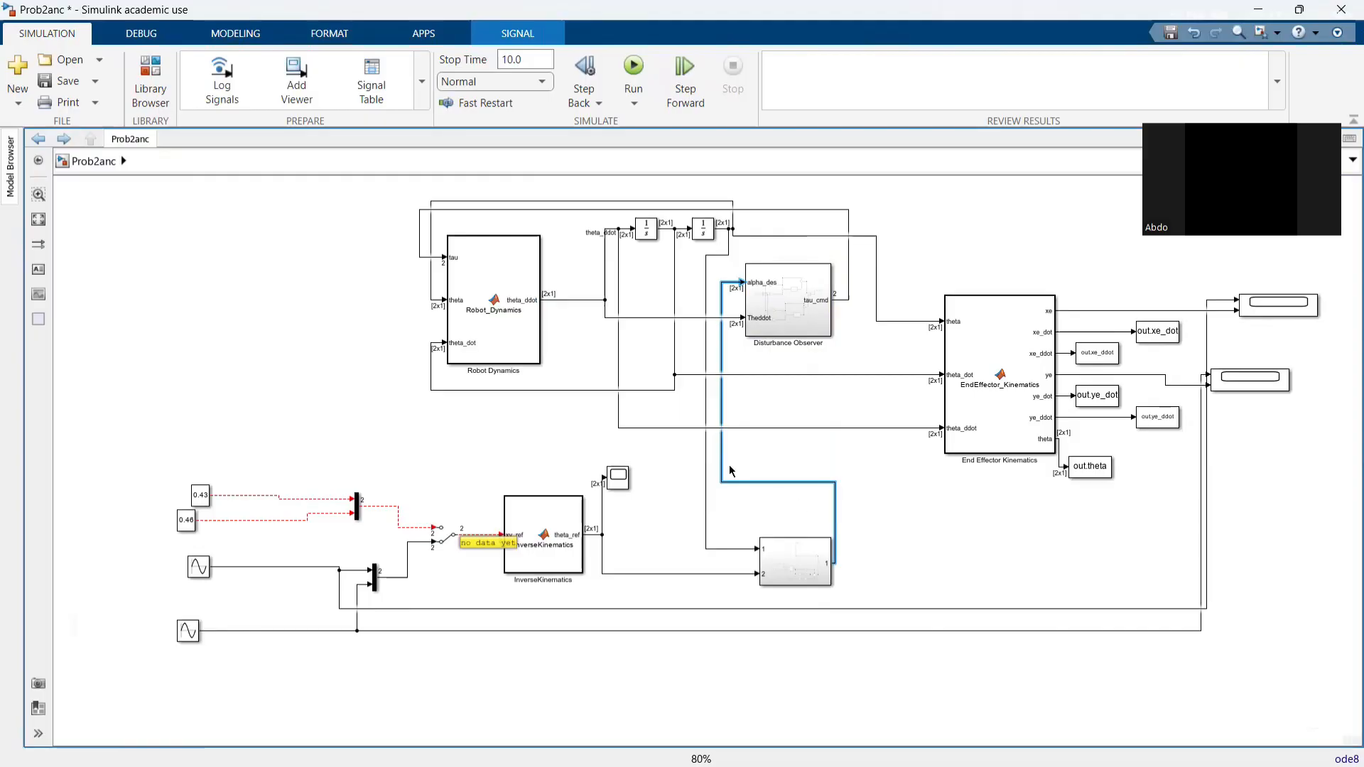
scroll(531, 337, "down", 2)
scroll(531, 336, "up", 3)
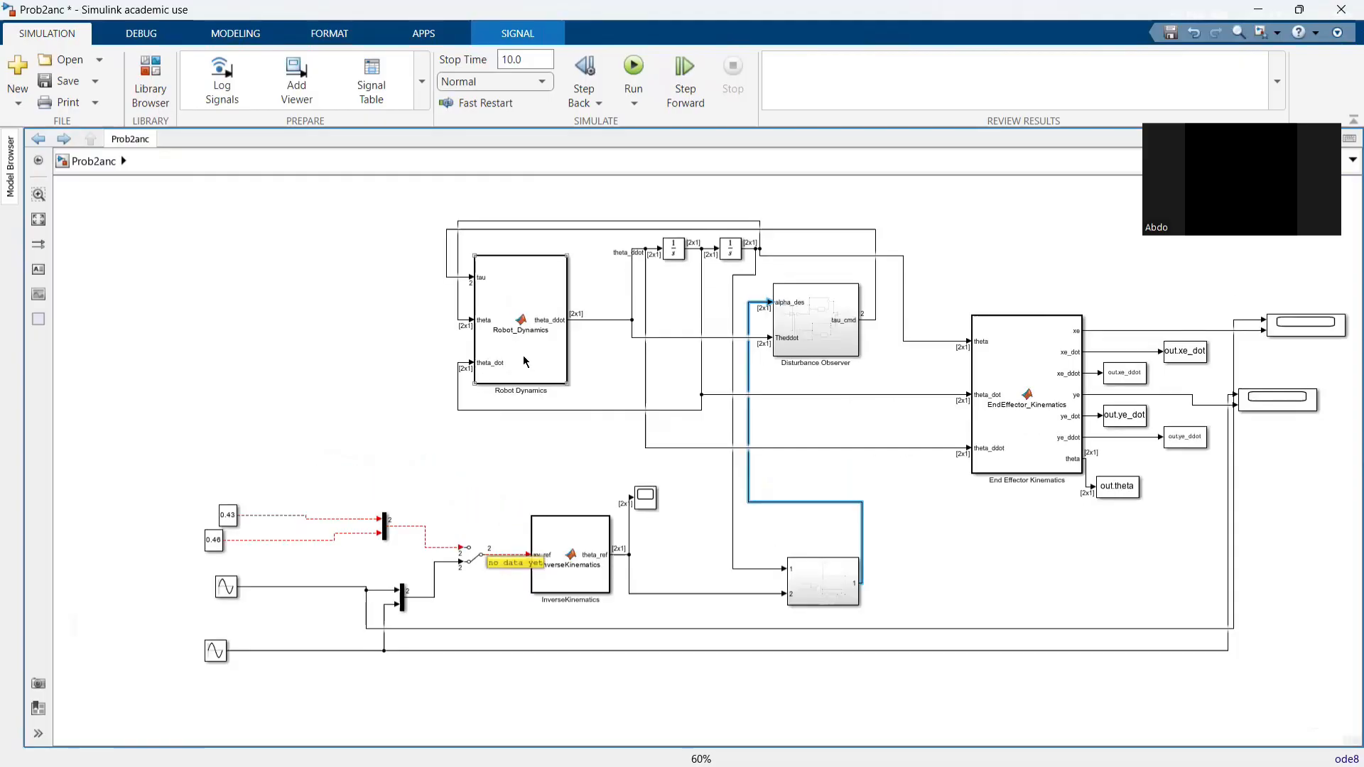
scroll(425, 375, "up", 1)
left_click(523, 421)
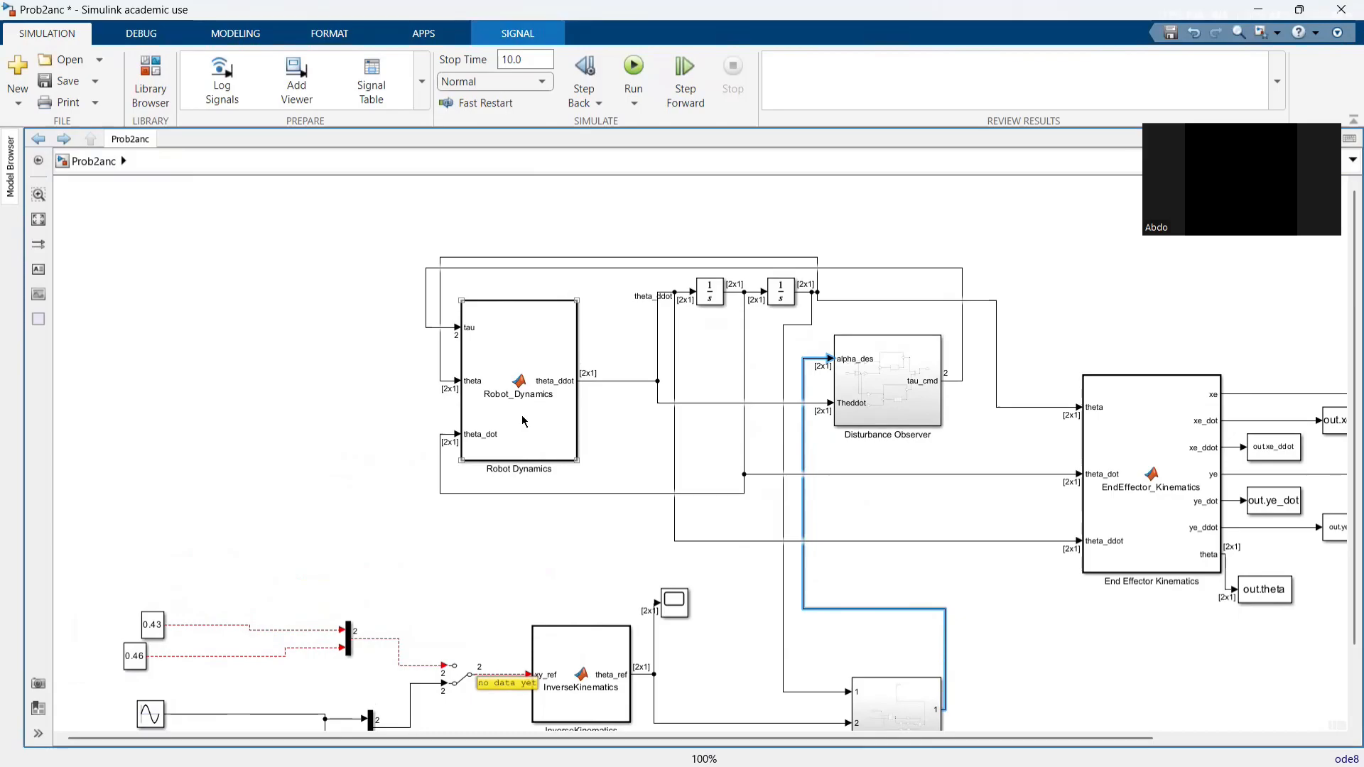
left_click_drag(683, 598, 670, 568)
left_click(501, 389)
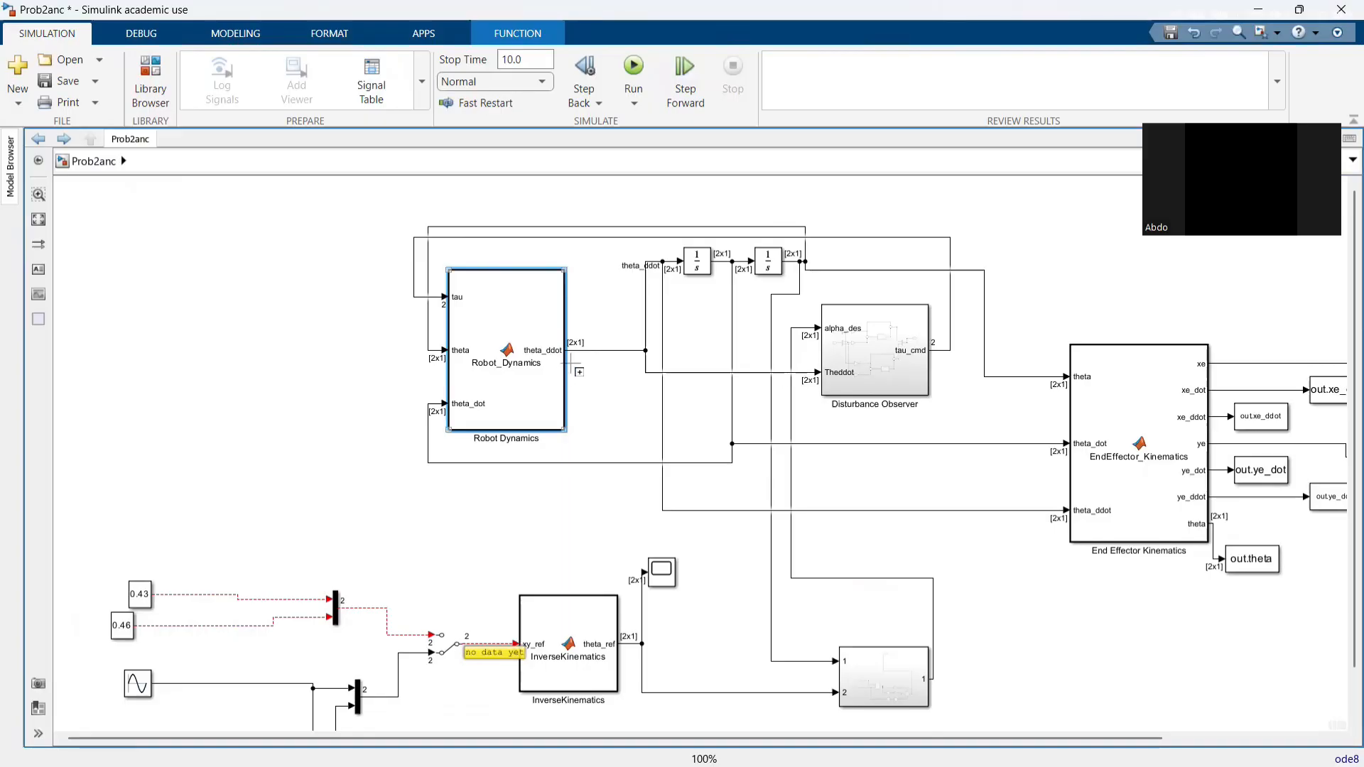
left_click(658, 279)
left_click(742, 261)
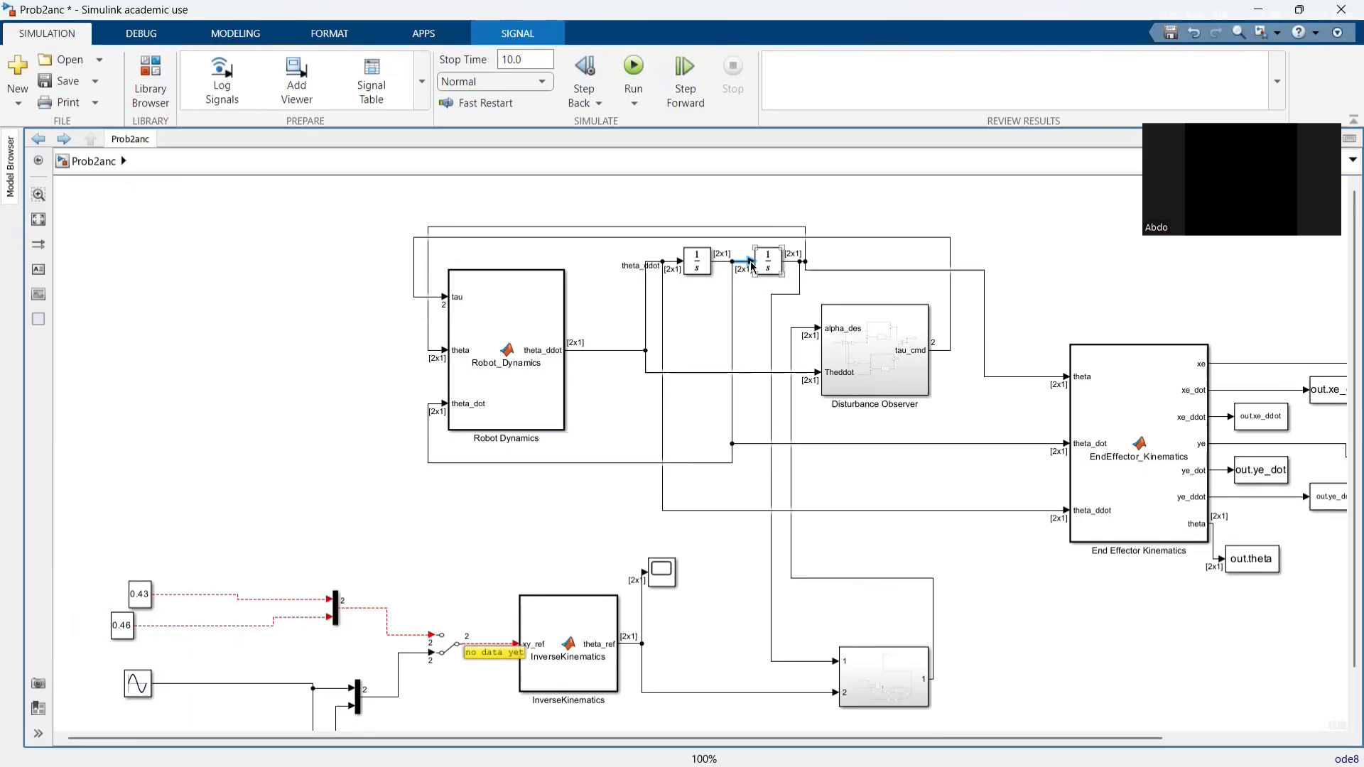
- Reroute the tau feedback line further outside the theta feedback loop, beside and above the Robot Dynamics block
left_click_drag(479, 319, 387, 373)
left_click(387, 385)
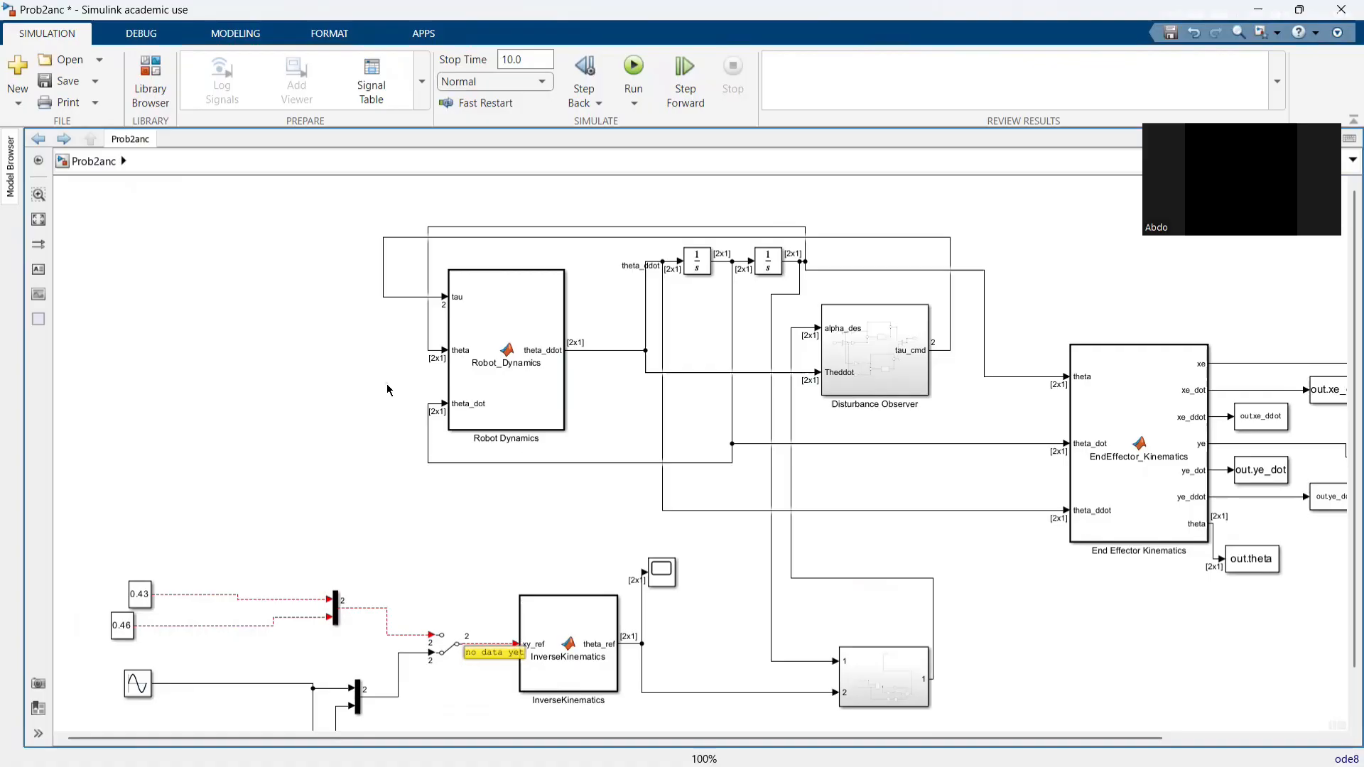
left_click(559, 350)
left_click(429, 340)
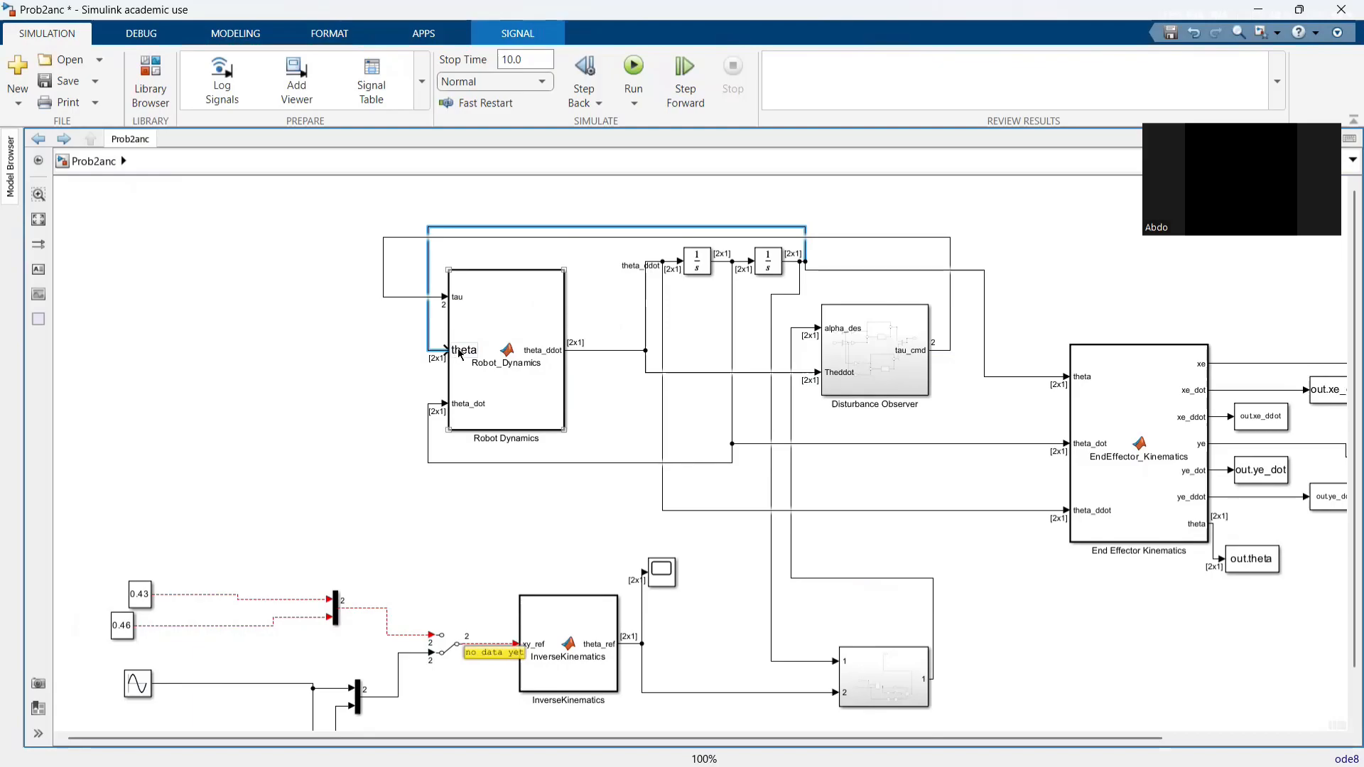
left_click_drag(483, 239, 487, 200)
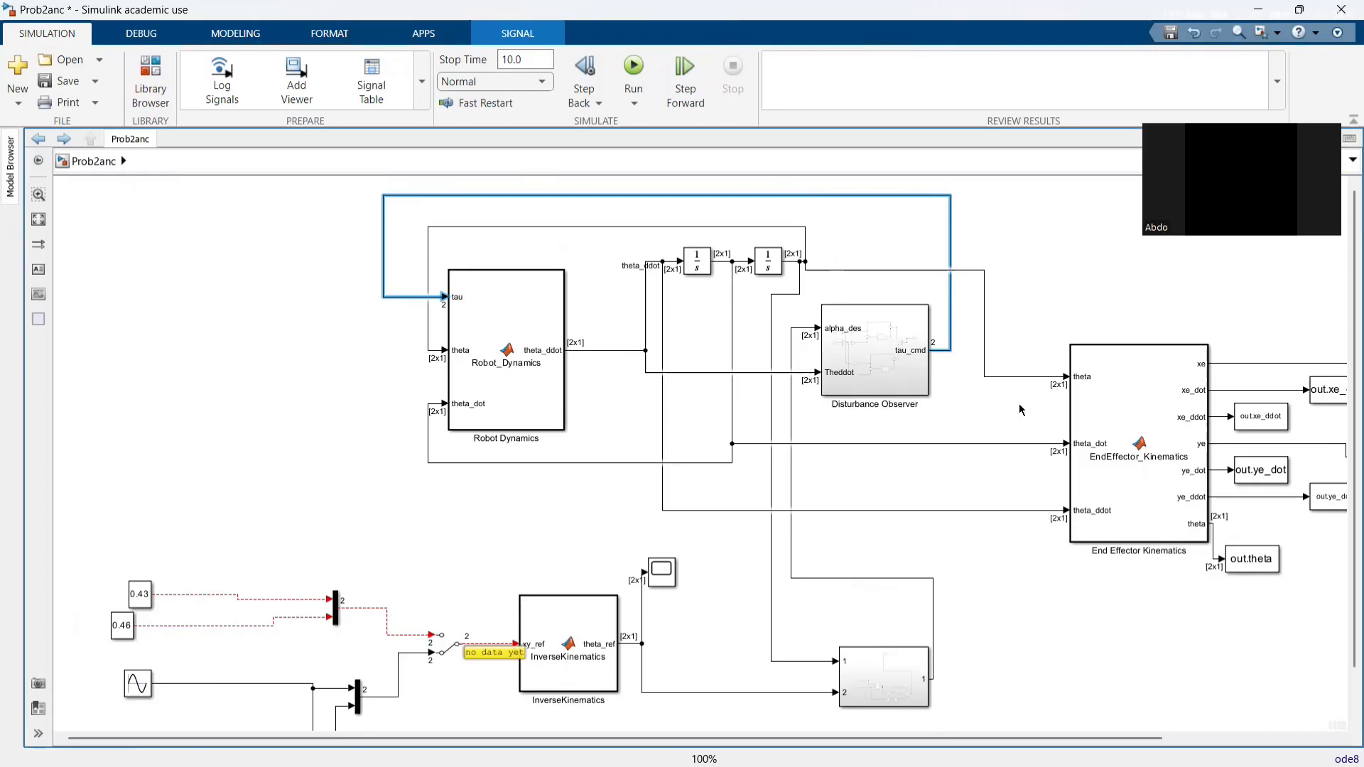
- Open the Disturbance Observer, inspect the parameters of both transfer function blocks, and return to the top-level model
left_click(898, 352)
double_click(879, 358)
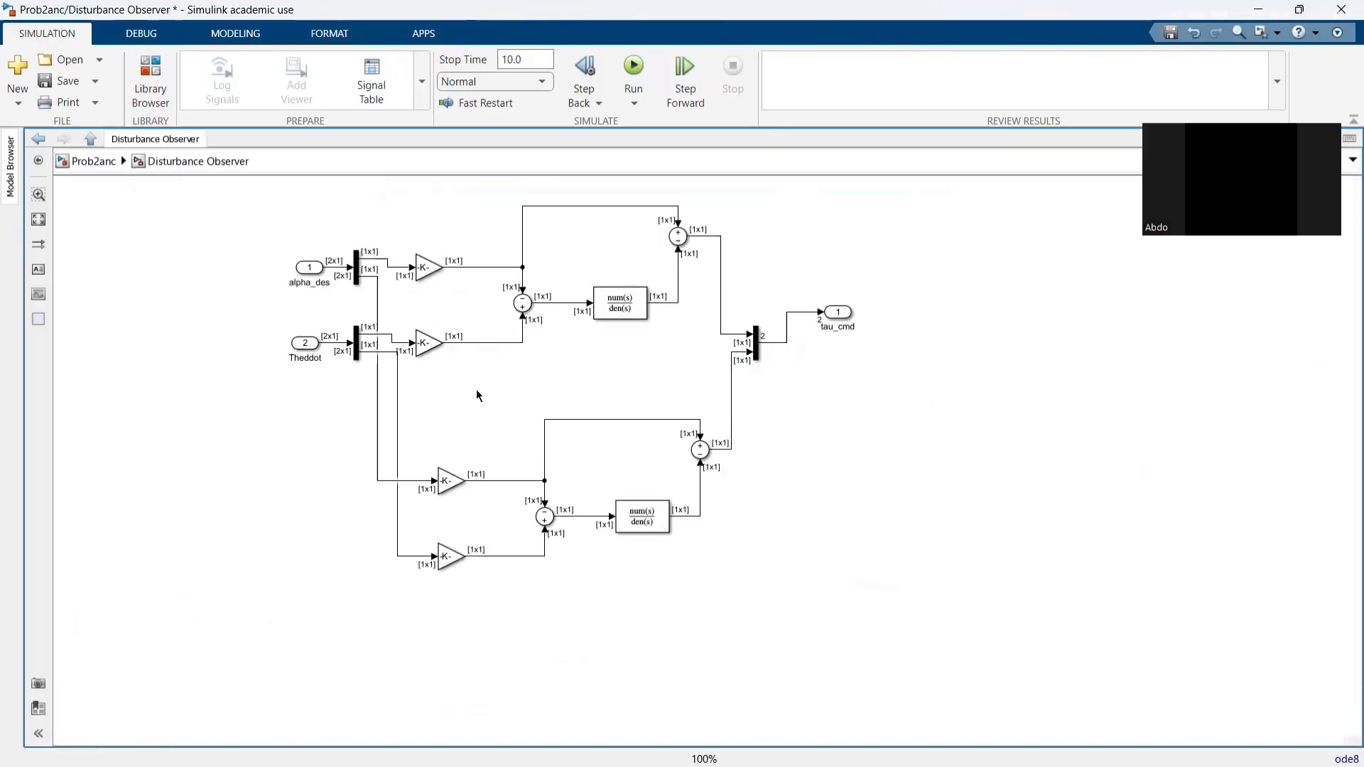
scroll(476, 389, "up", 1)
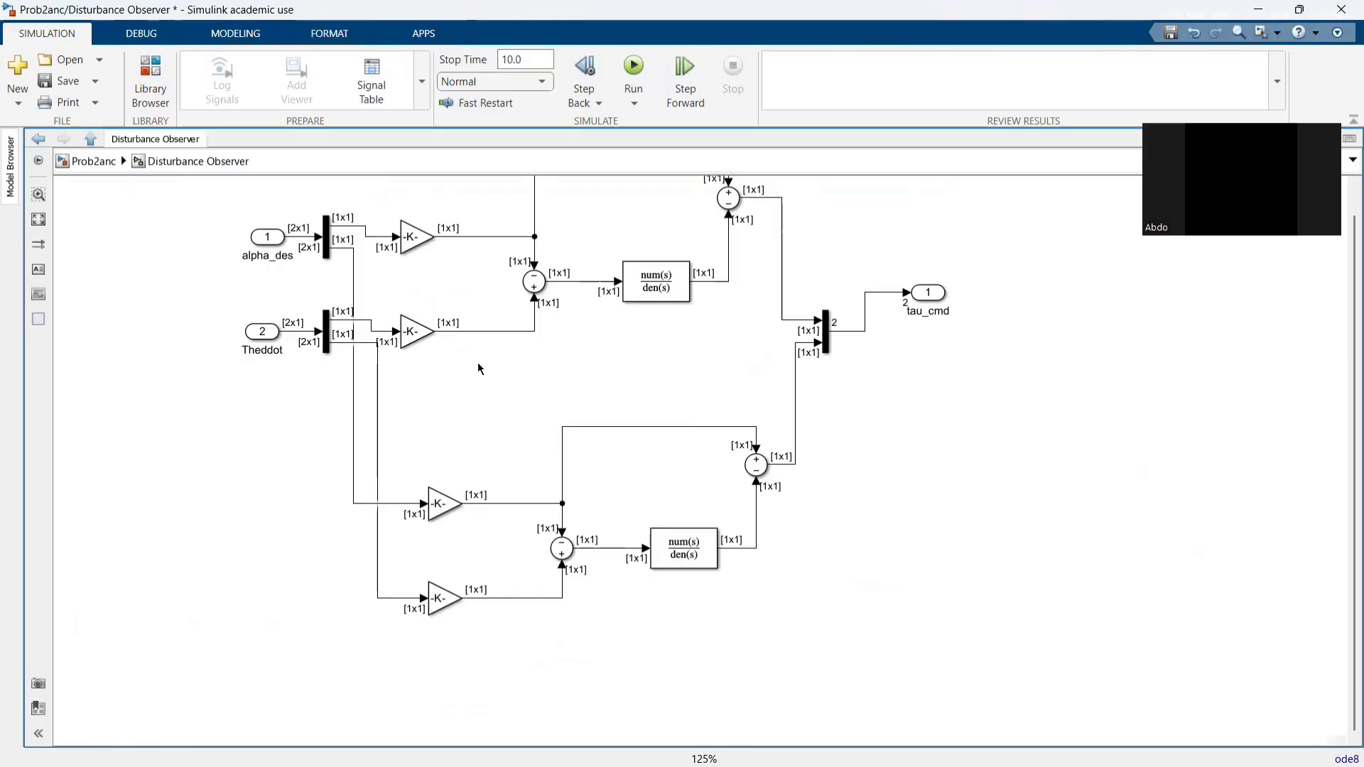
double_click(657, 291)
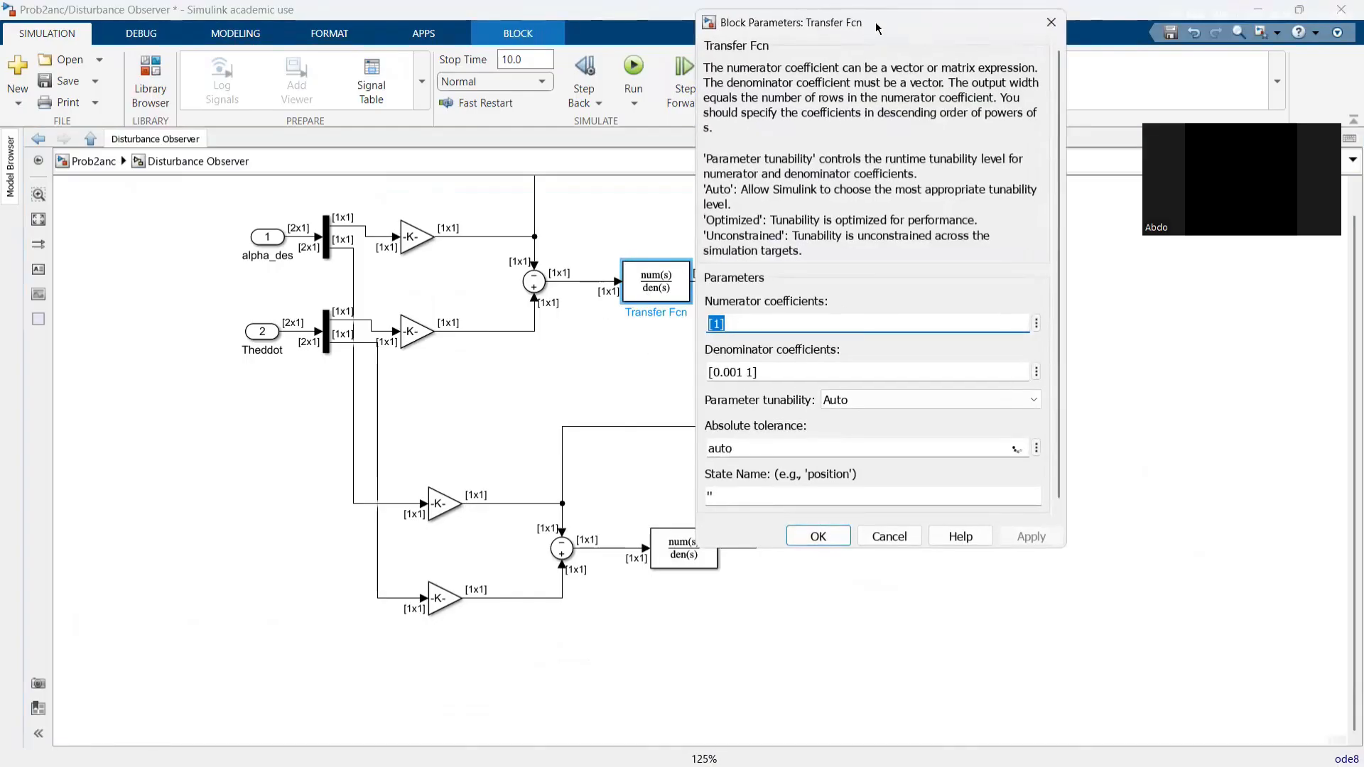
left_click(892, 623)
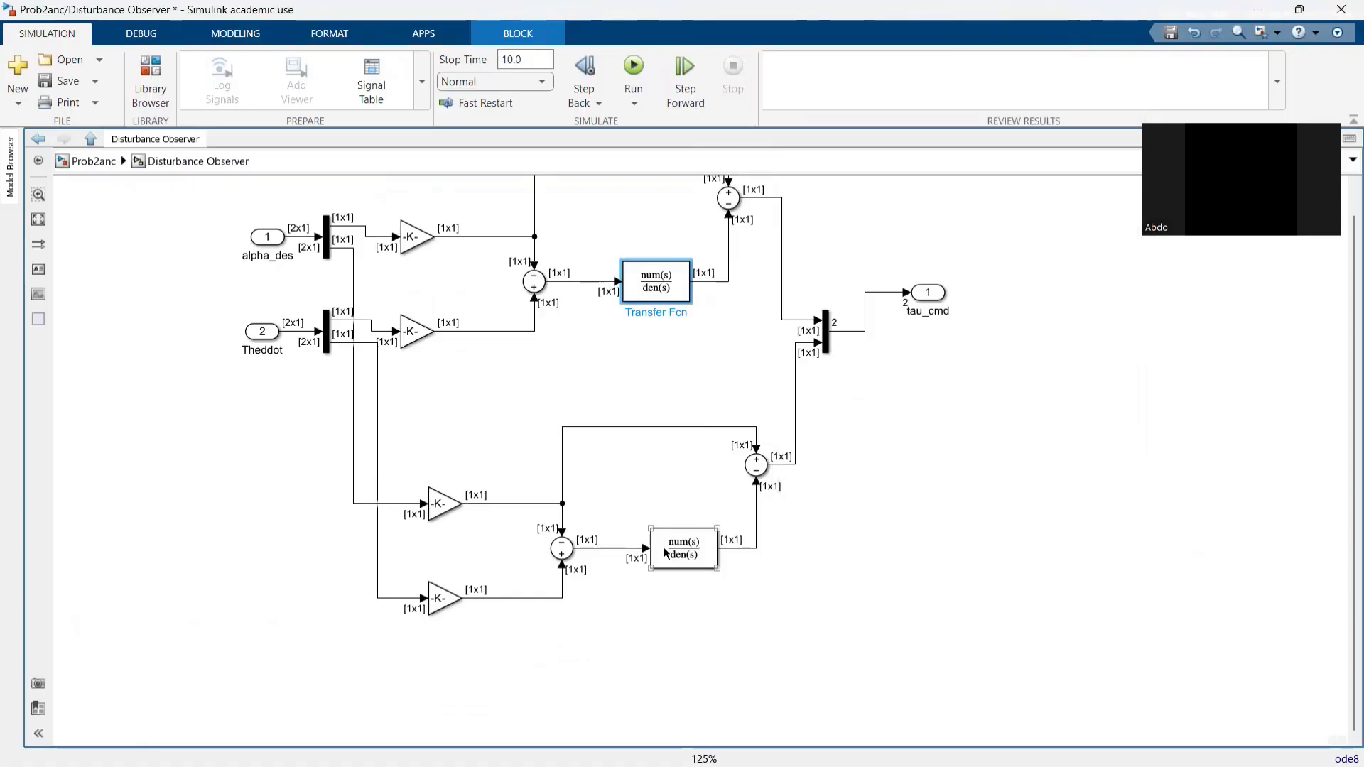
double_click(683, 548)
left_click(845, 752)
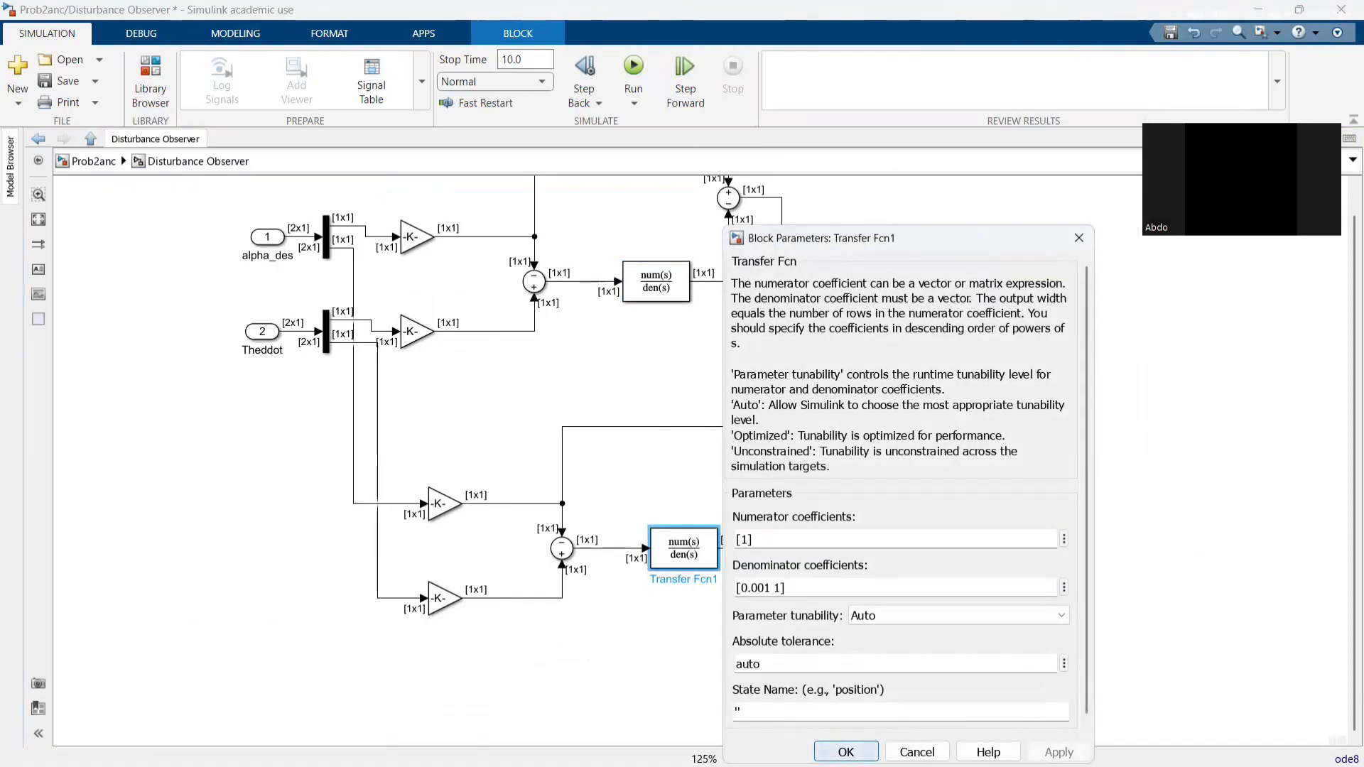
left_click(684, 694)
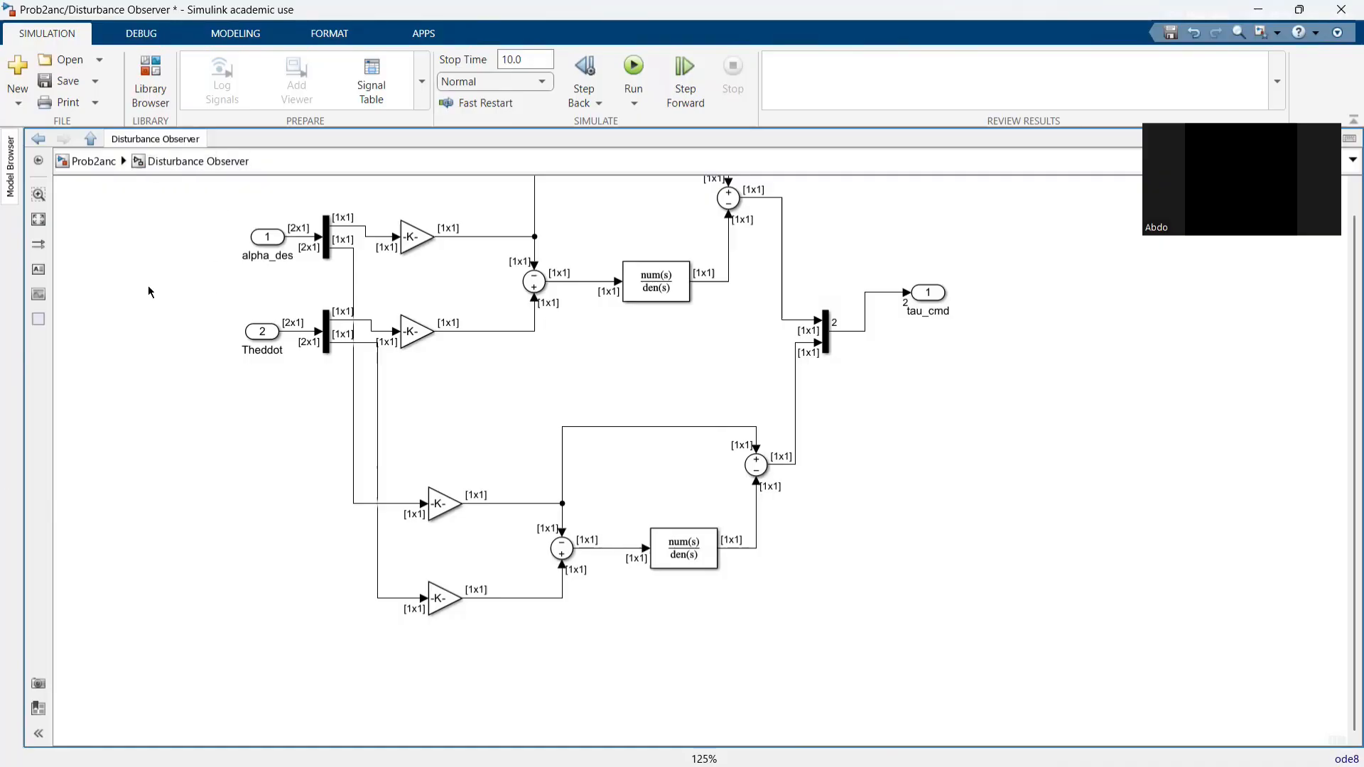
left_click_drag(163, 324, 178, 354)
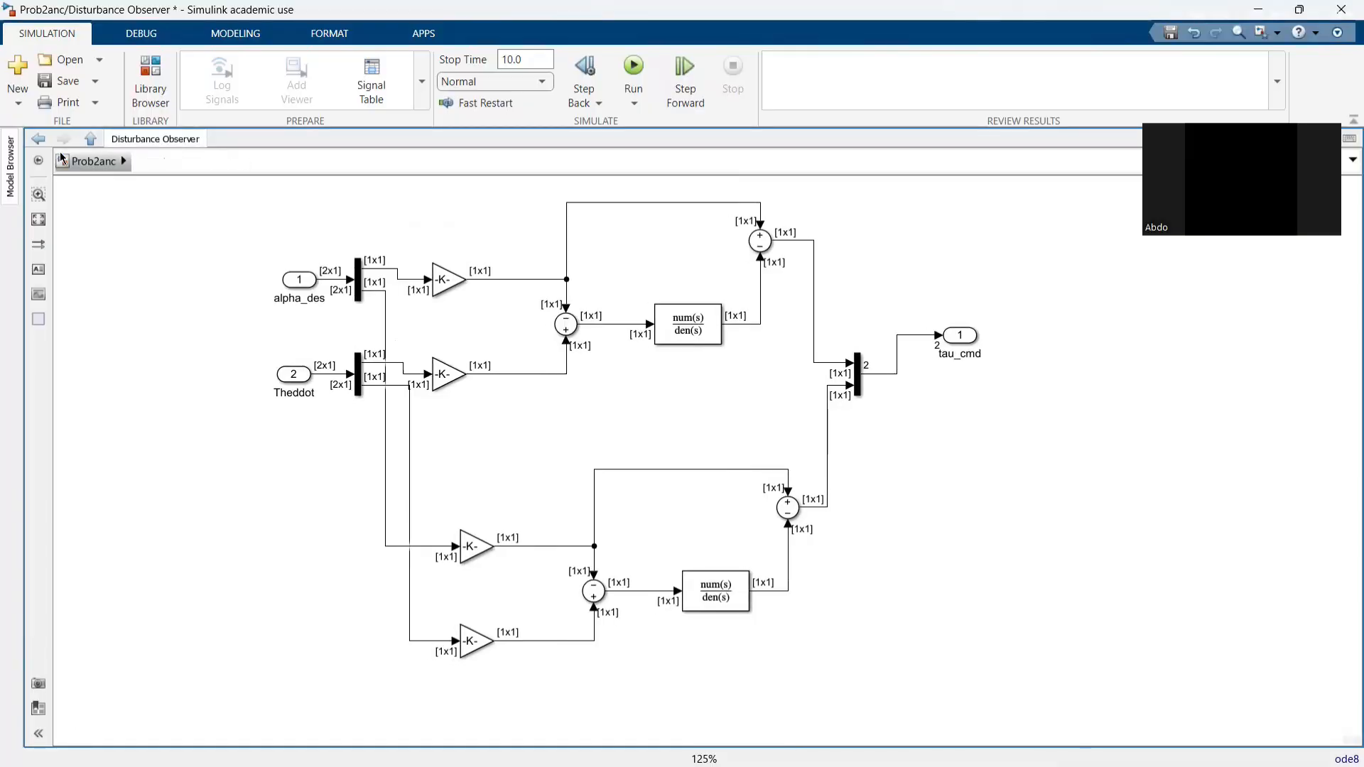
left_click(93, 161)
- Shift the tau_cmd output line slightly outward and move the out.theta block further from the End Effector Kinematics block
left_click_drag(956, 304, 961, 367)
left_click(962, 380)
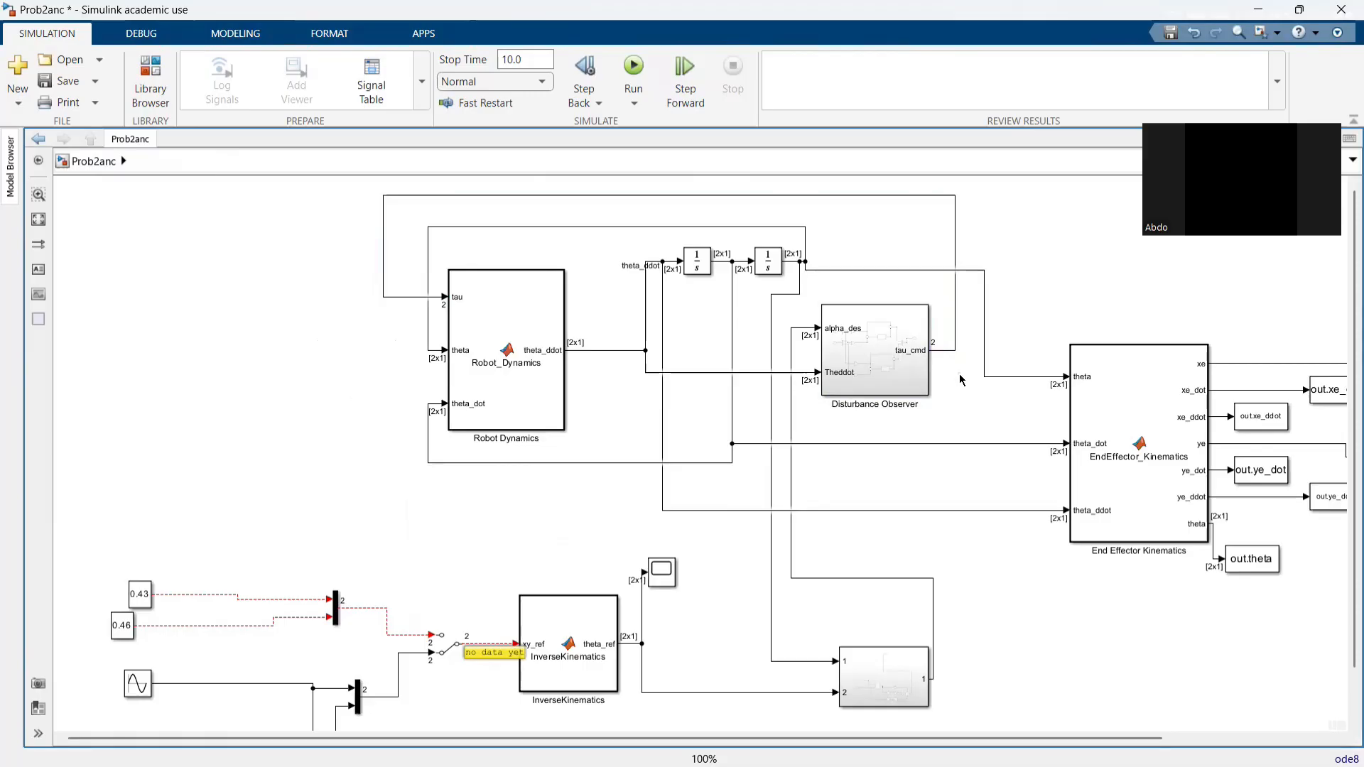
scroll(1130, 605, "down", 2)
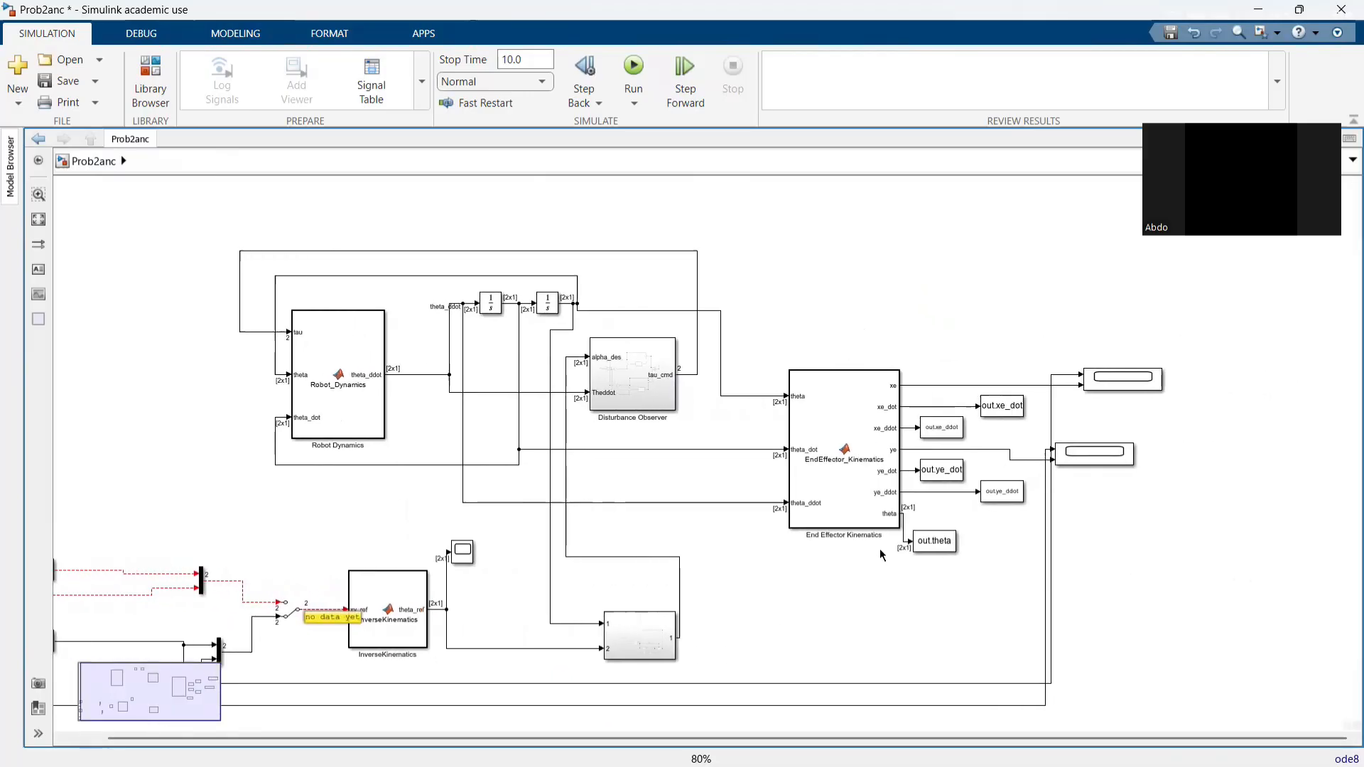
scroll(880, 554, "up", 2)
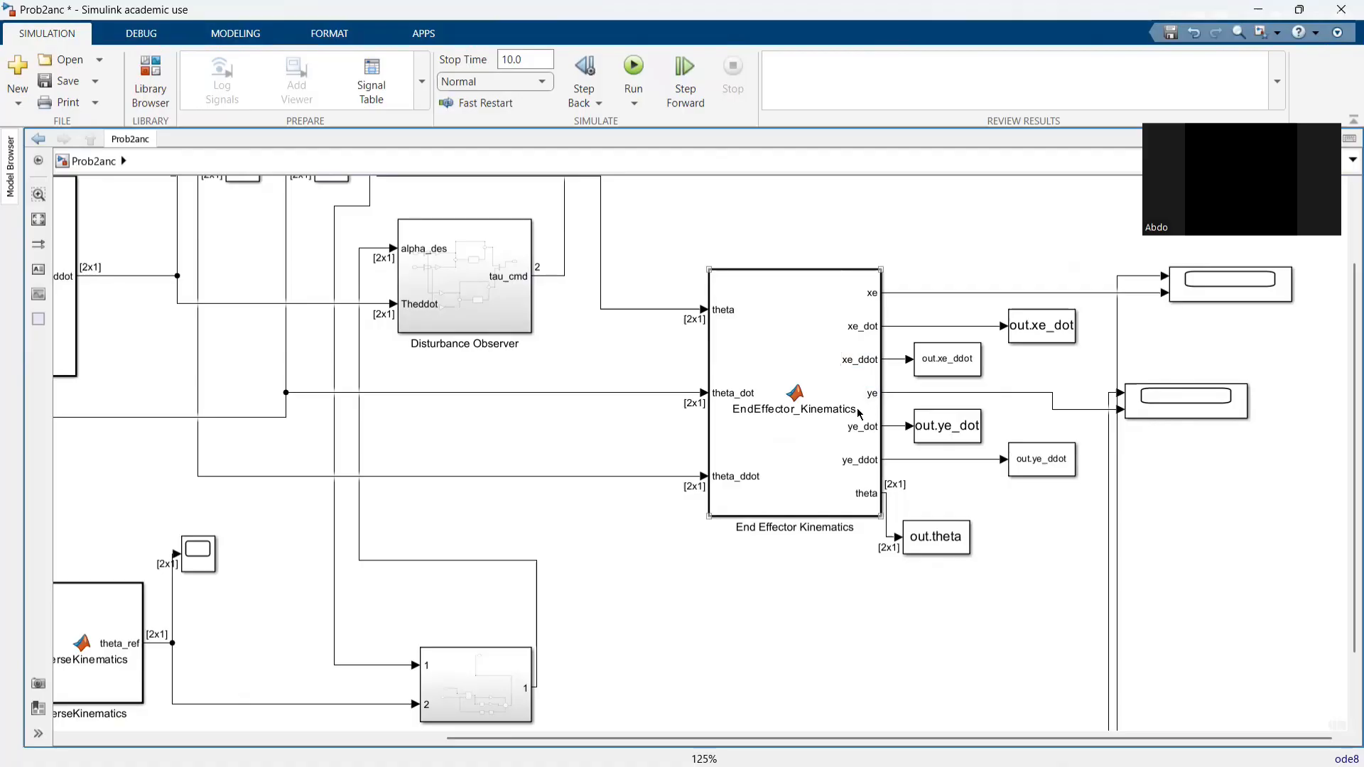
left_click_drag(939, 534, 987, 549)
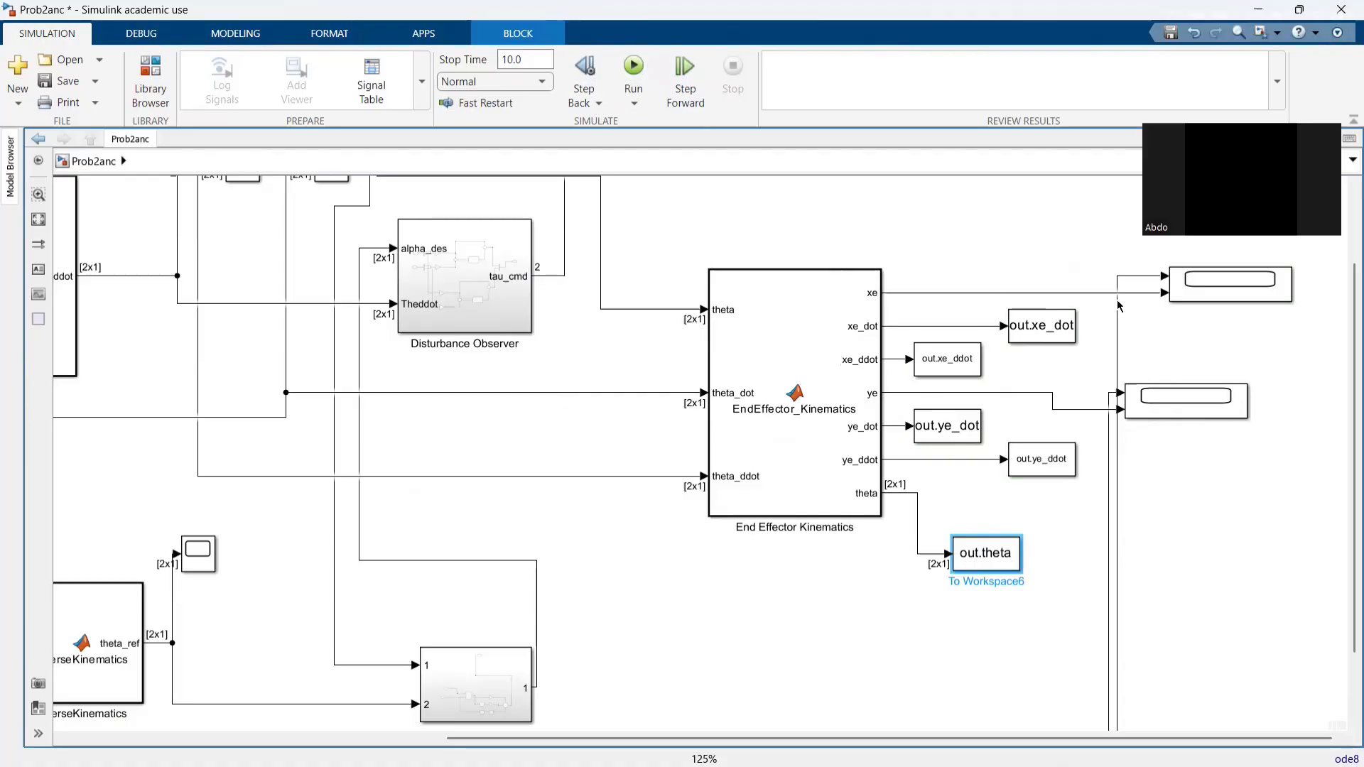
- Run the simulation of the robot model with the 10.0 stop time
left_click(634, 80)
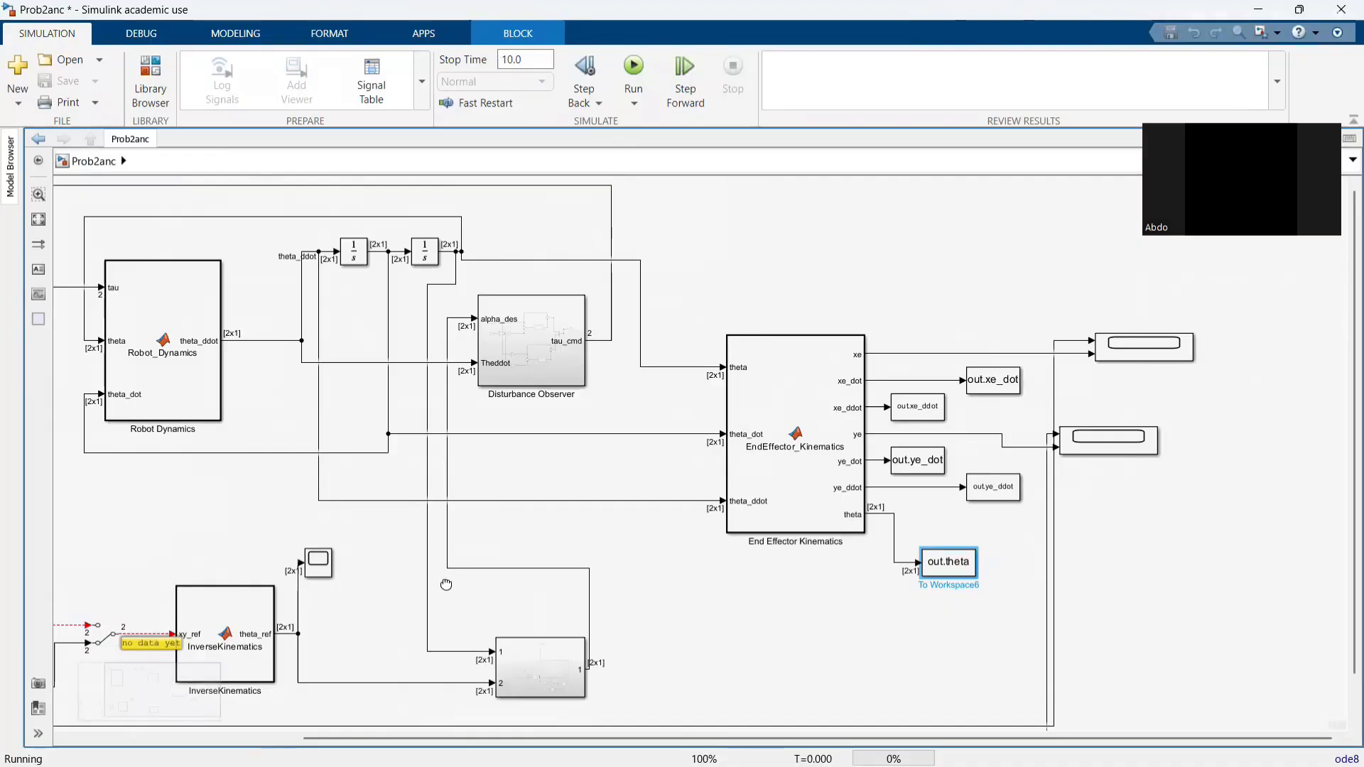
- Look over the Sine Wave reference inputs and open the Scope comparing xe with its reference to examine the tracking
left_click_drag(322, 541, 474, 462)
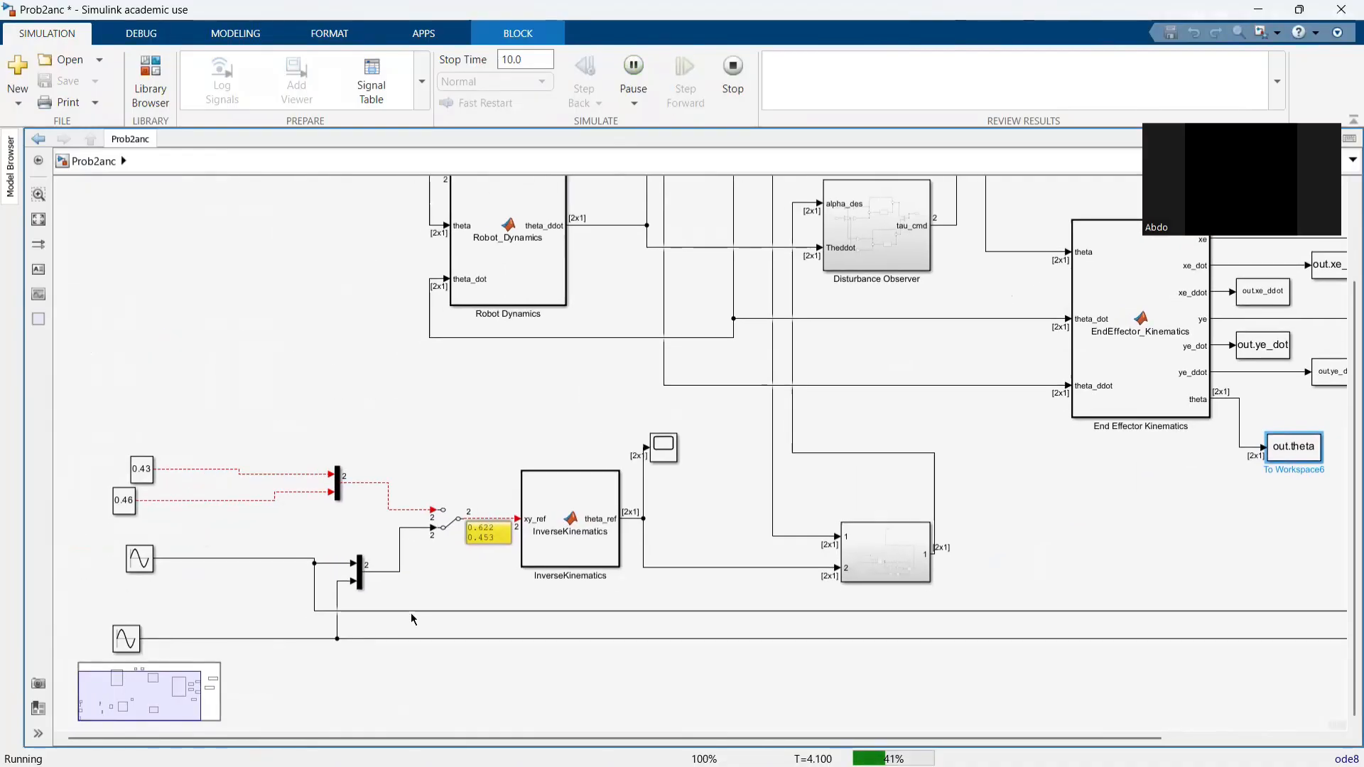
left_click(139, 559)
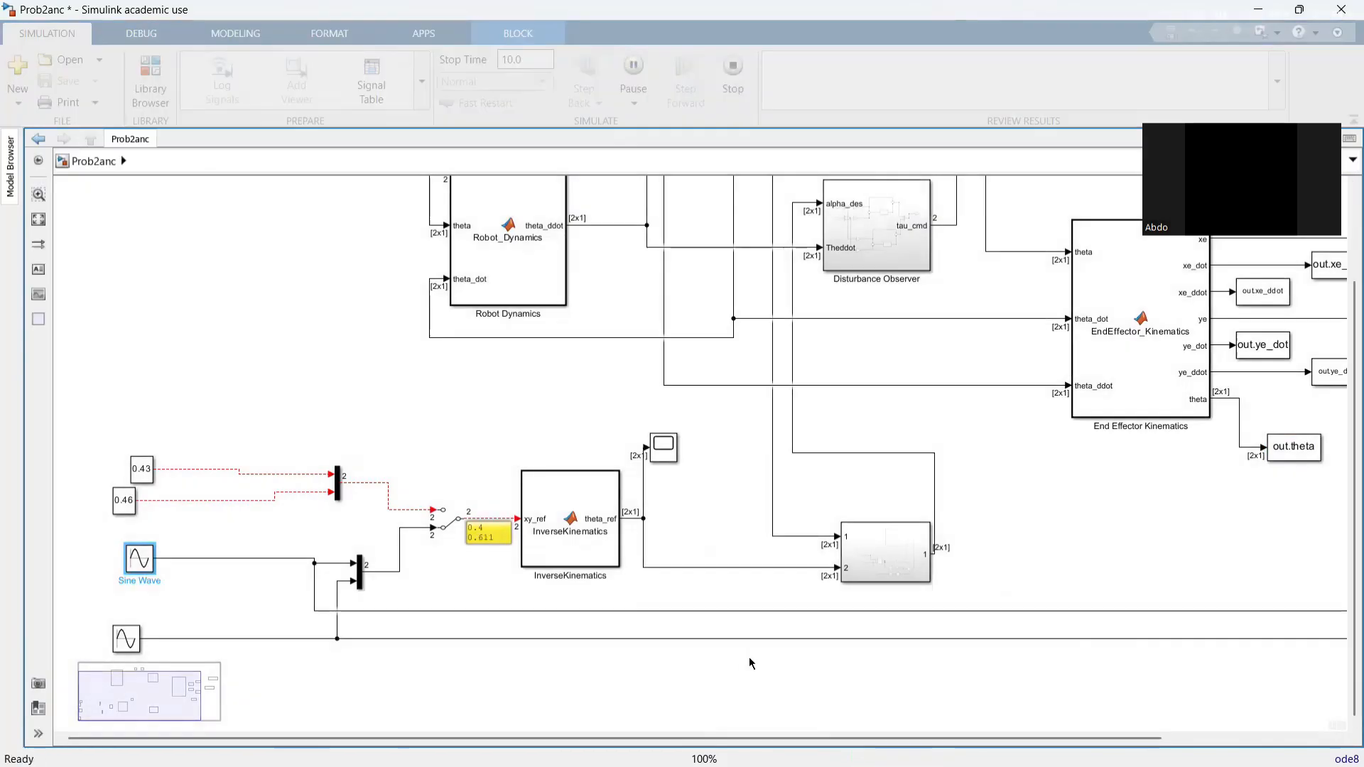
left_click_drag(684, 654, 312, 680)
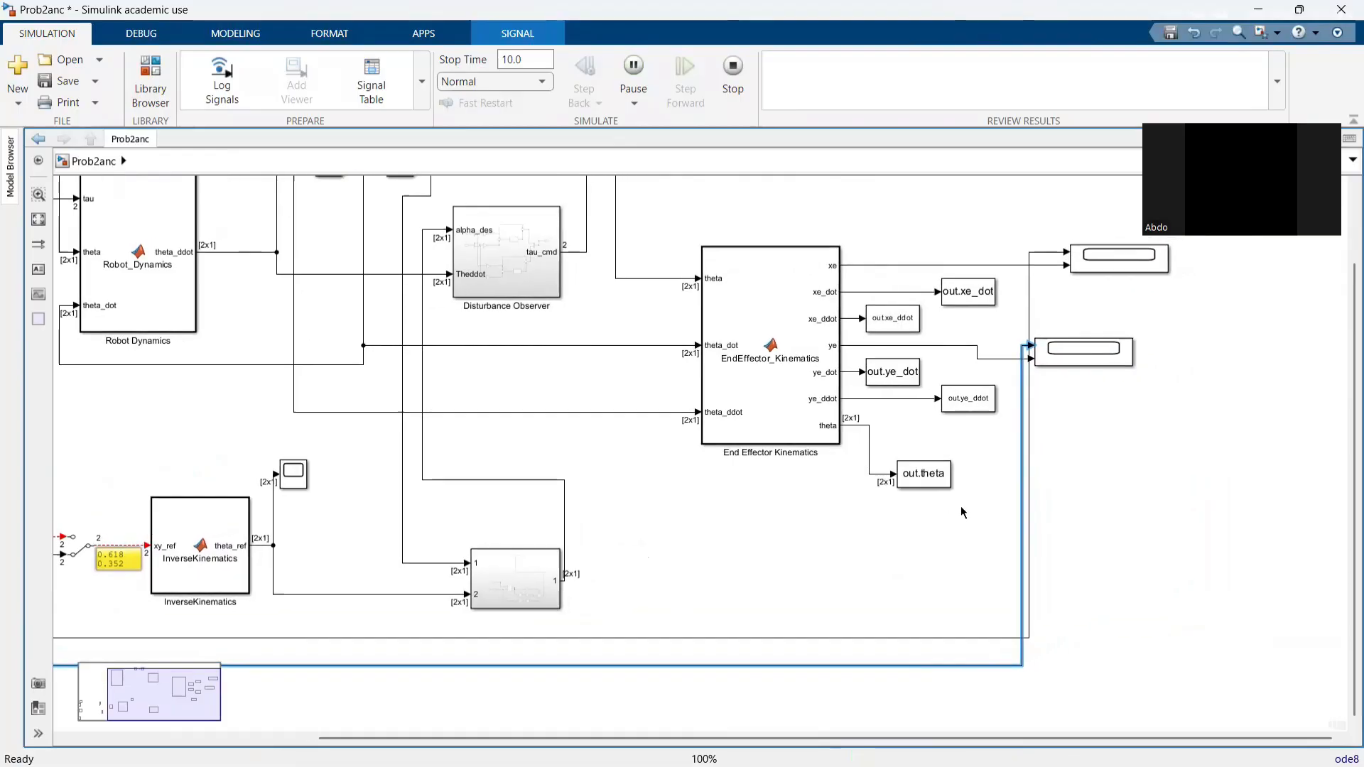
left_click(1087, 263)
double_click(1087, 263)
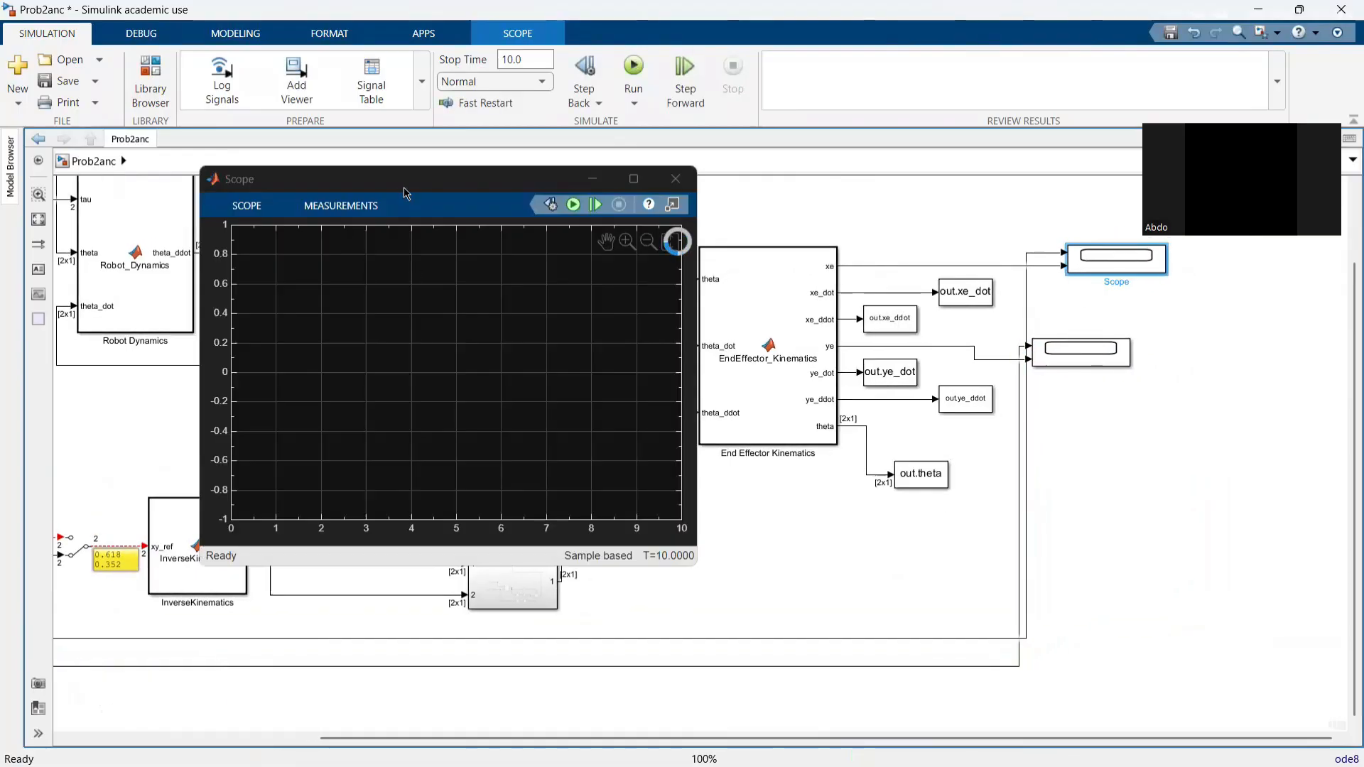
left_click_drag(409, 180, 544, 165)
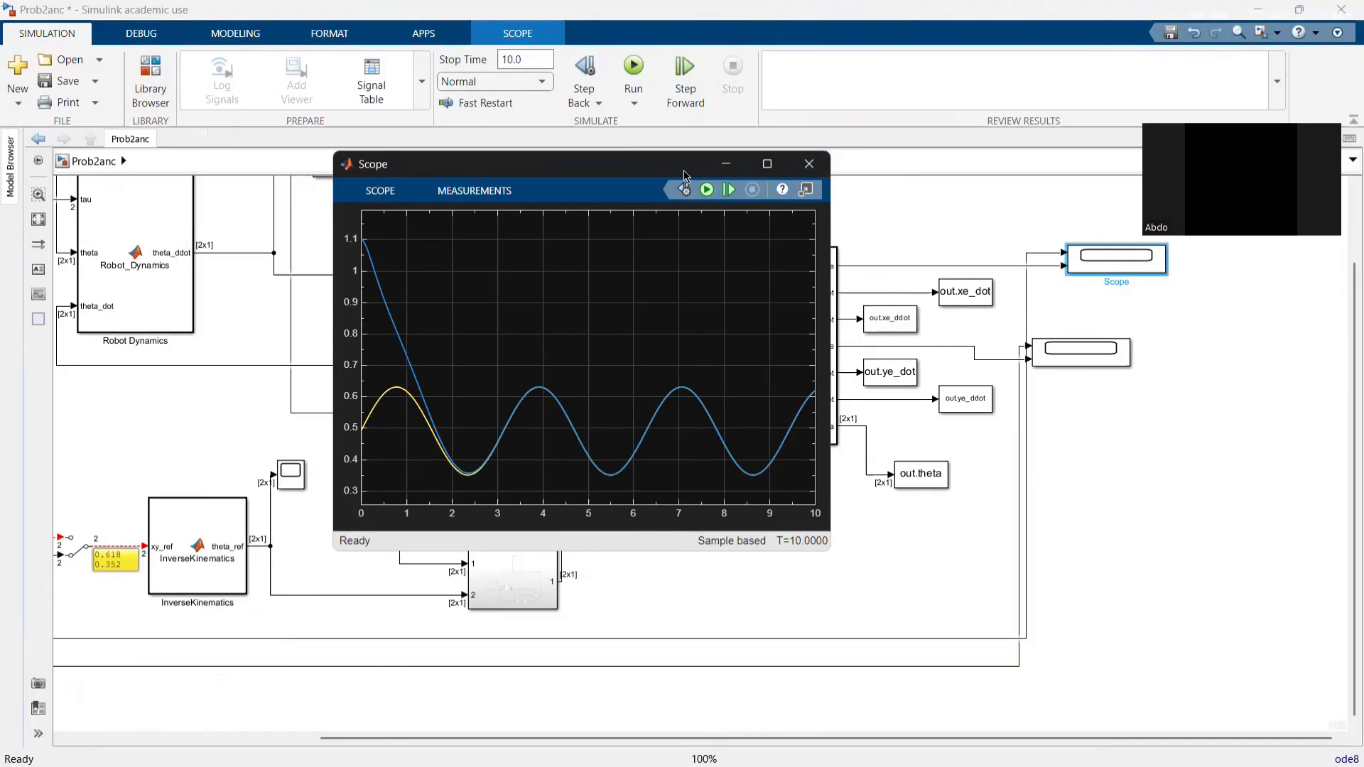
left_click_drag(197, 455, 147, 480)
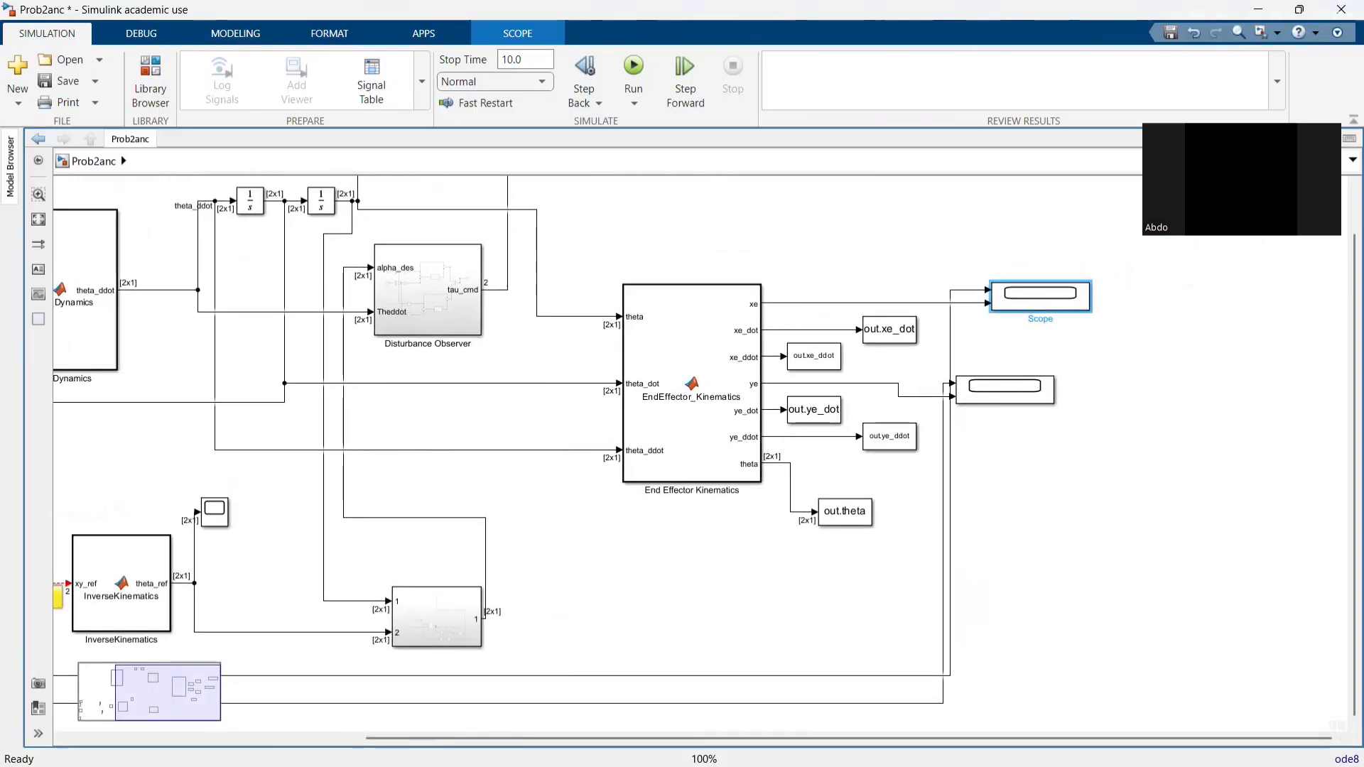
key("super")
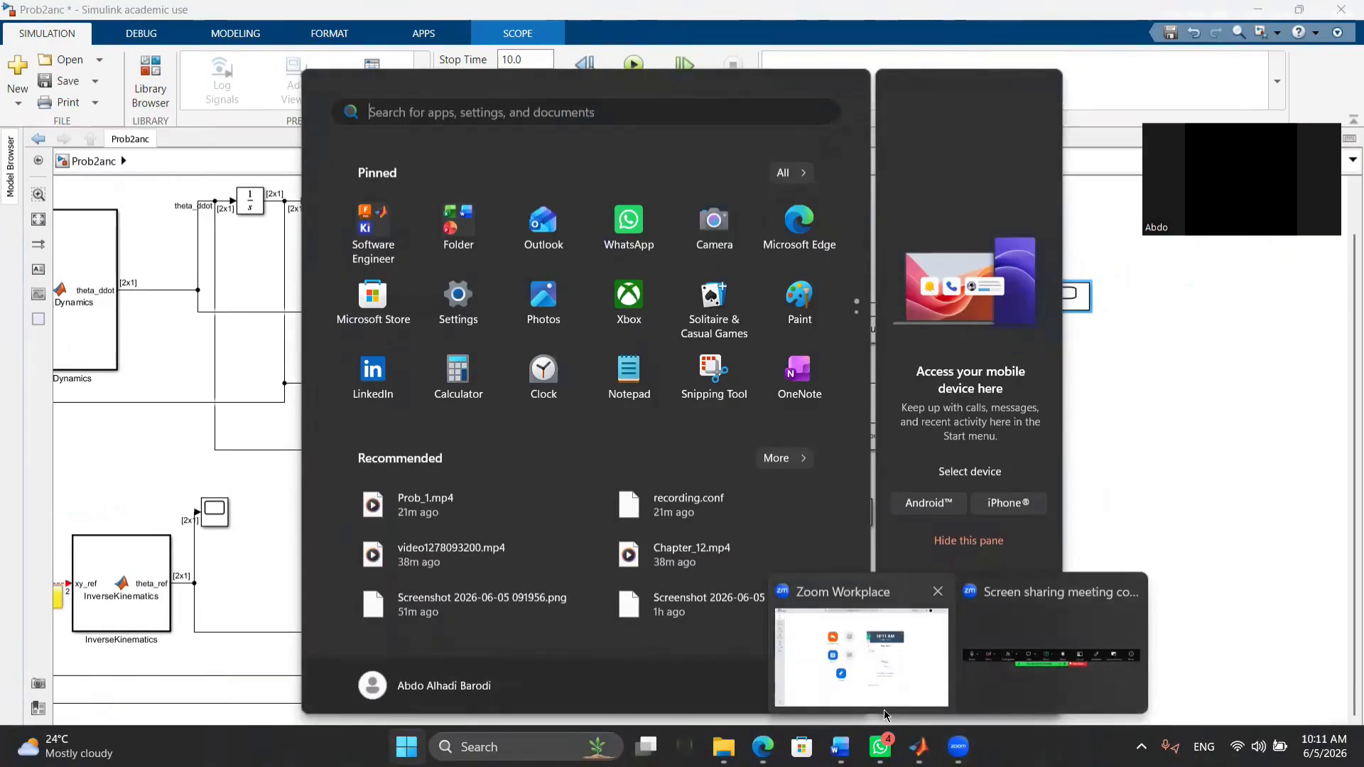
mouse_move(919, 746)
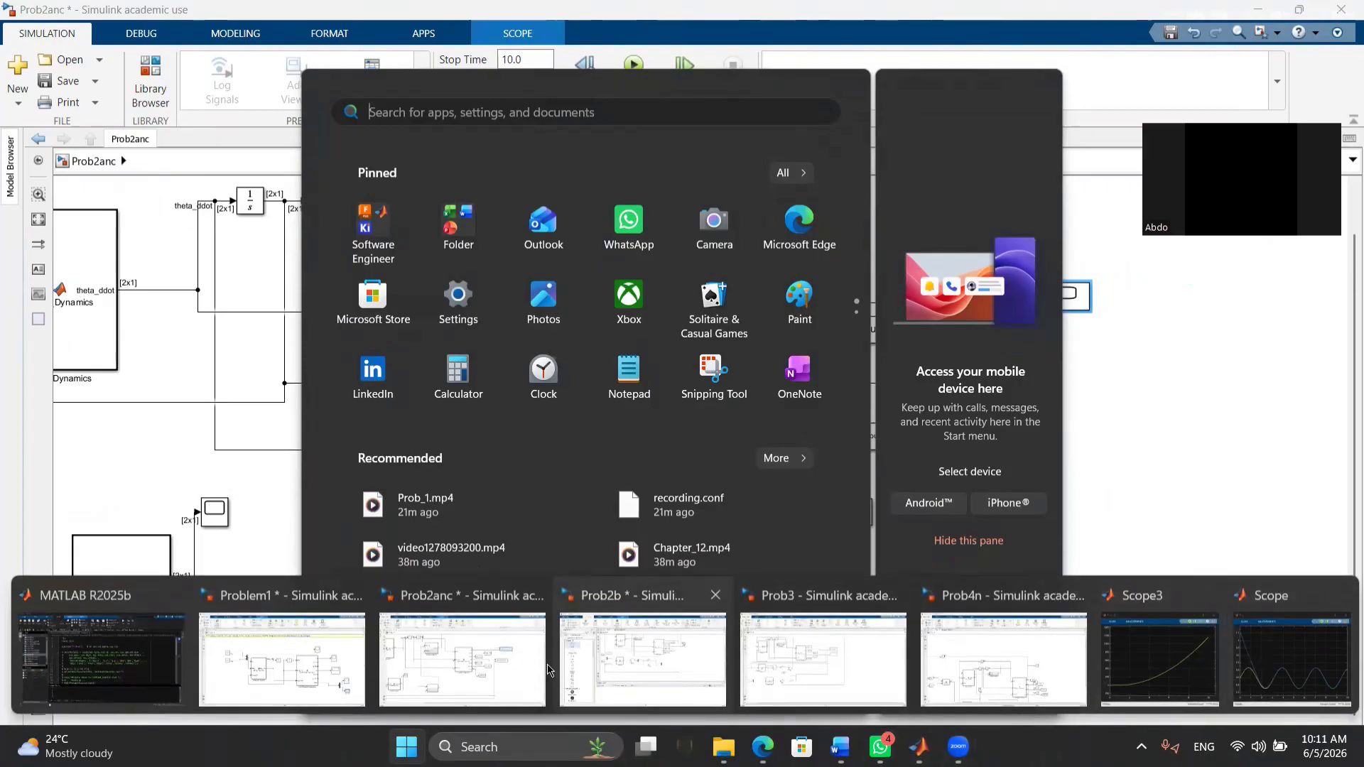
left_click(462, 660)
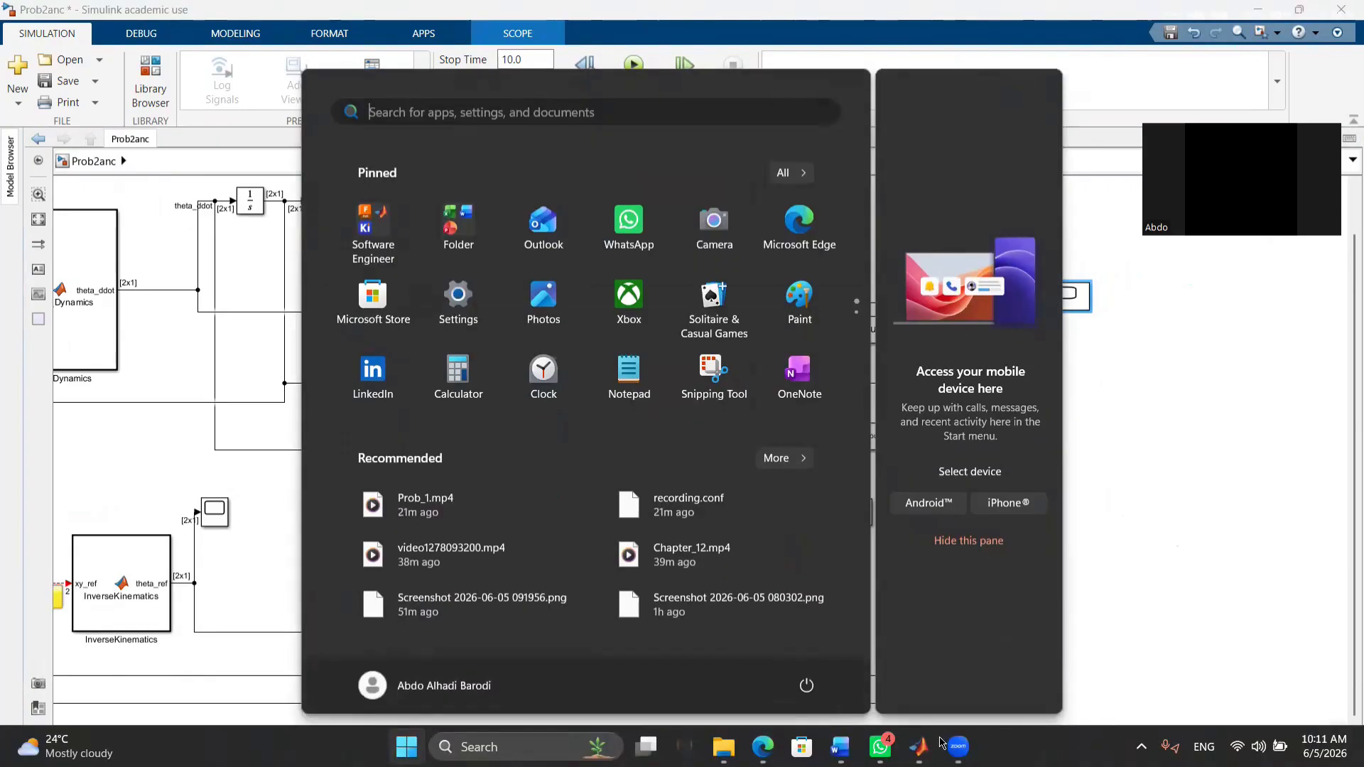
- Bring the xe Scope window back over the model and pan its plot to examine the trajectory against the reference
key("super")
left_click(919, 746)
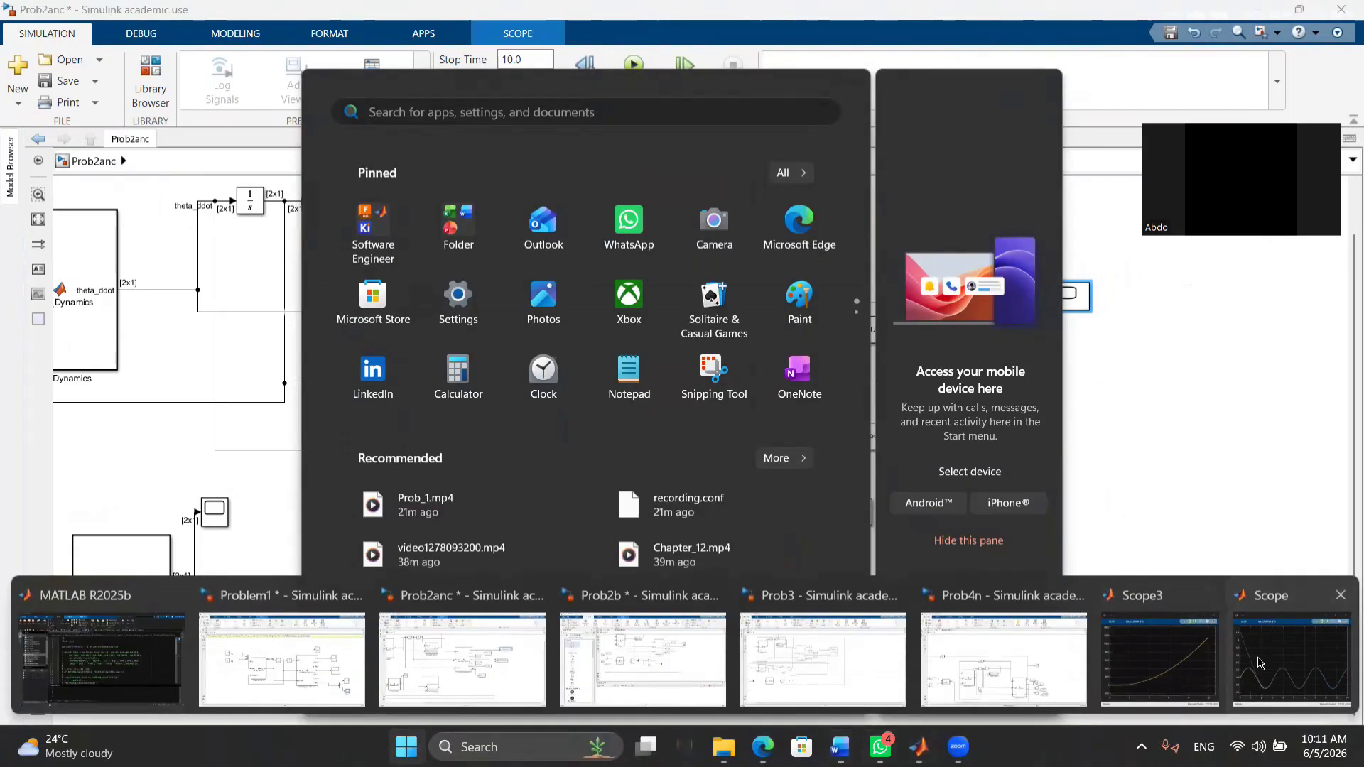
left_click(1268, 661)
left_click_drag(649, 135, 508, 128)
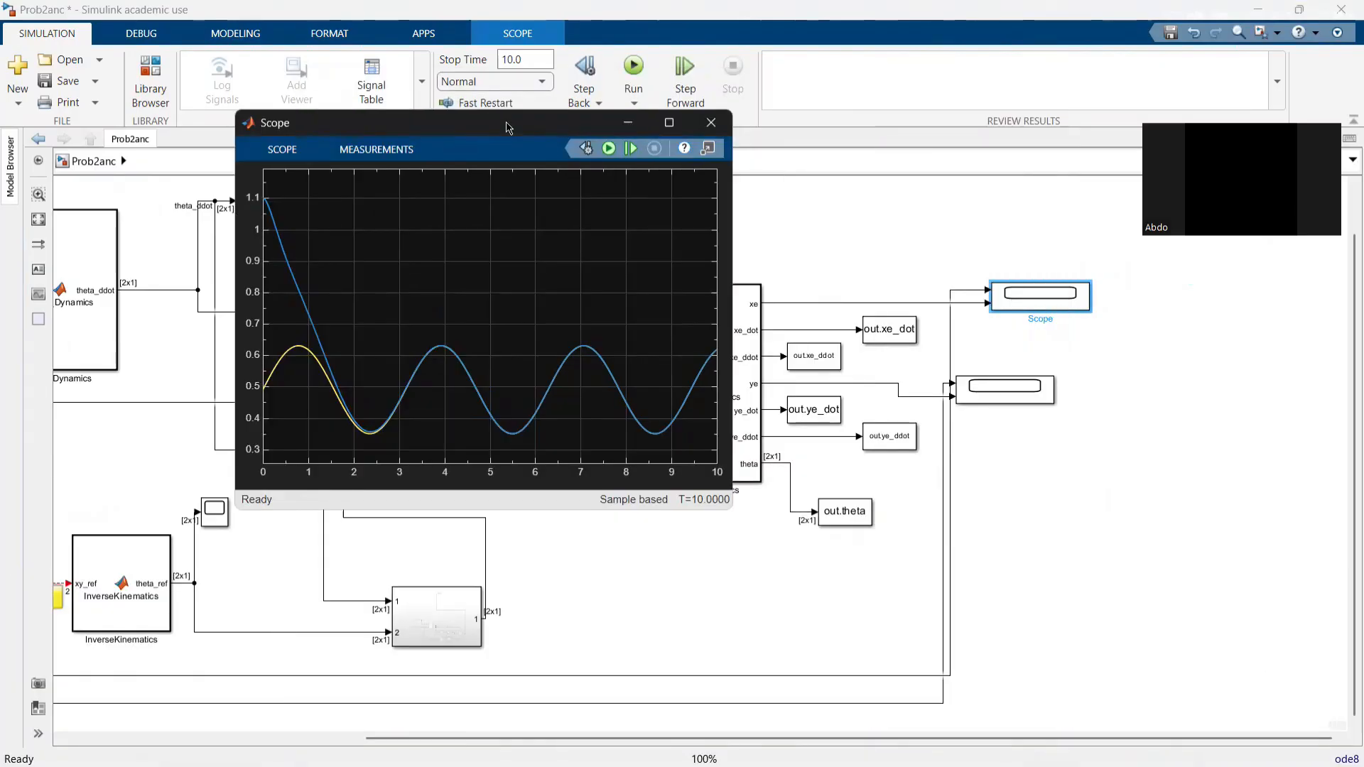
left_click(1036, 301)
left_click_drag(592, 358, 590, 321)
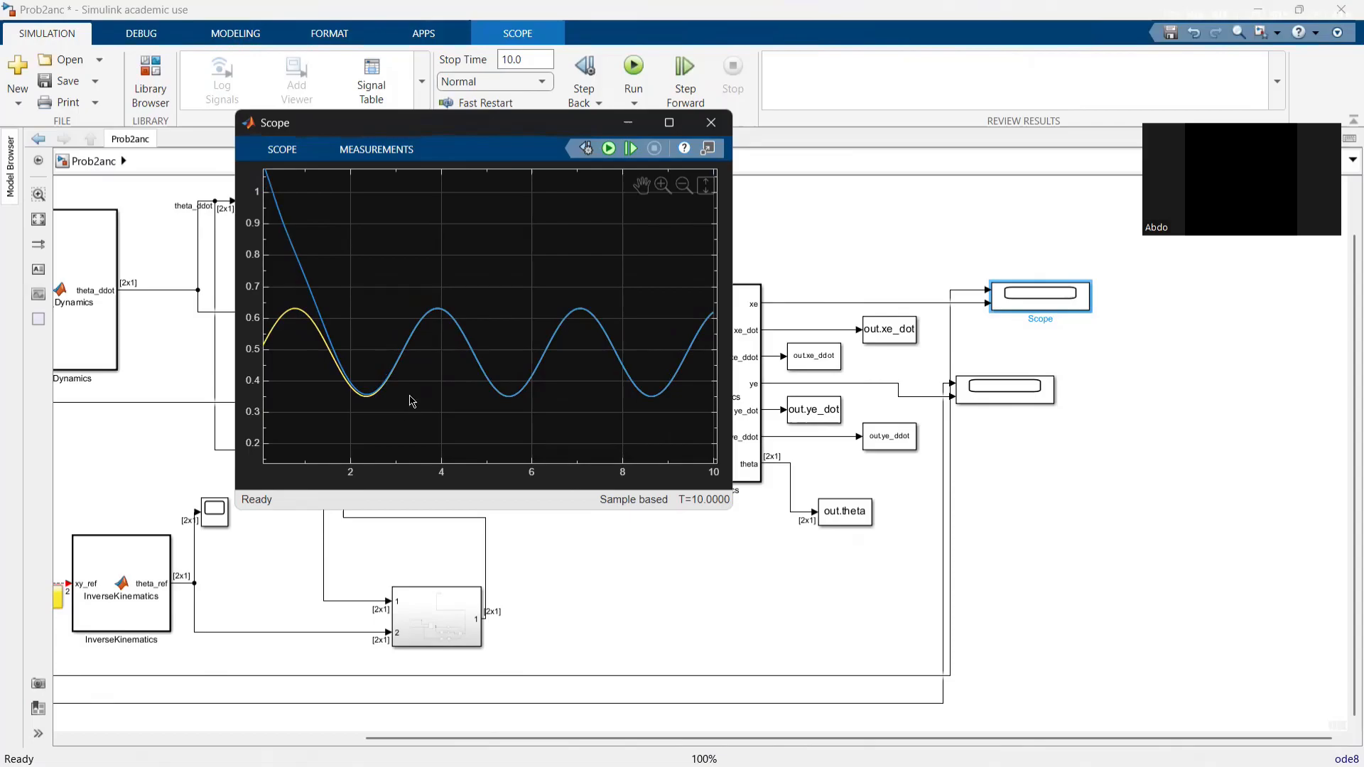
- Open Scope1 on the ye output, examine the initial part of its curves against the reference, and close it
double_click(984, 389)
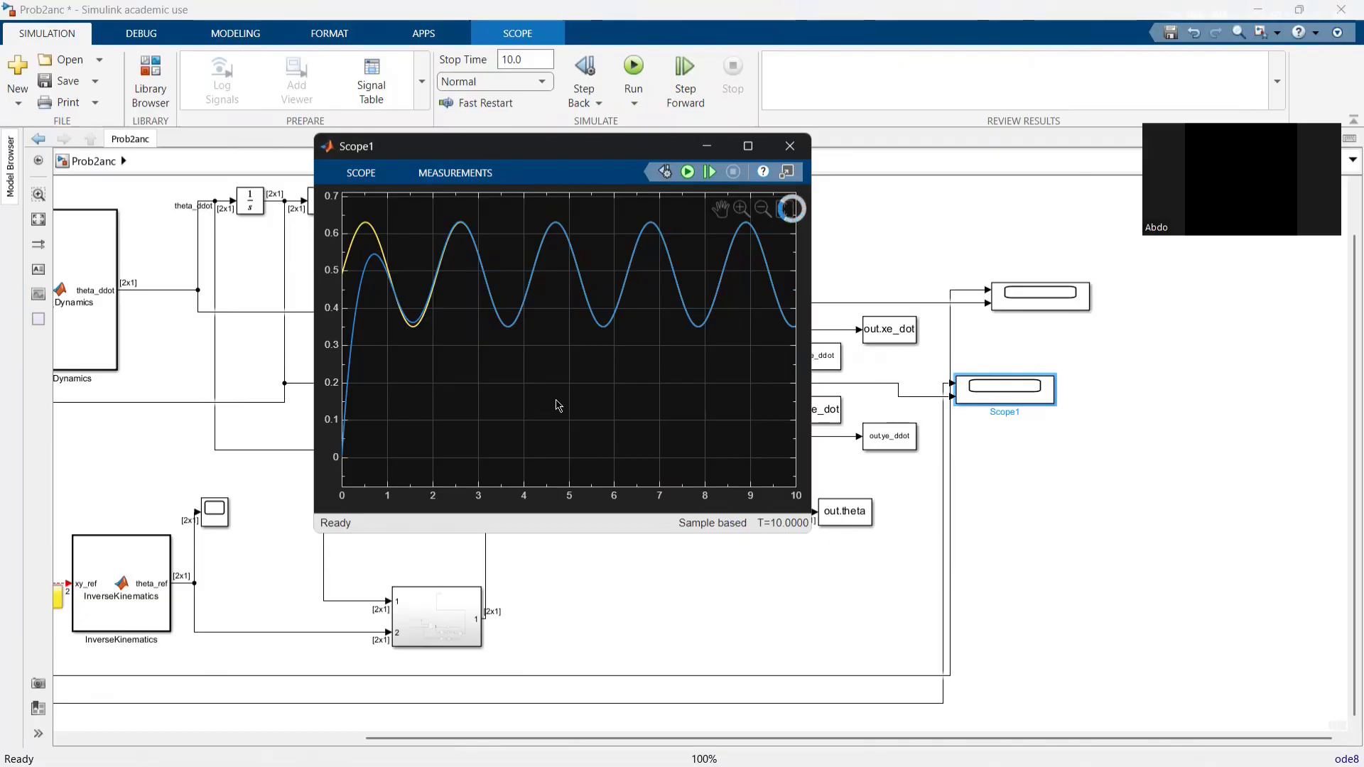
left_click_drag(615, 439, 496, 444)
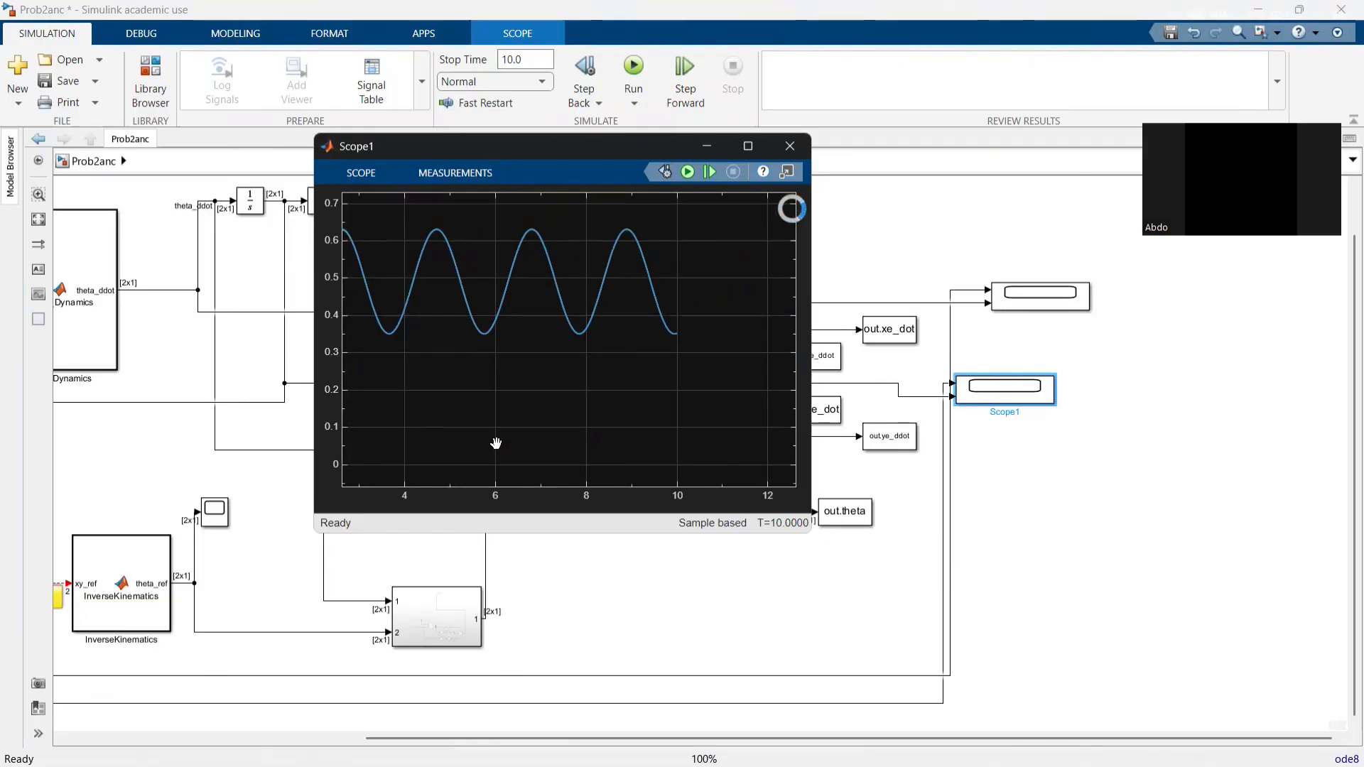
left_click_drag(426, 388, 697, 362)
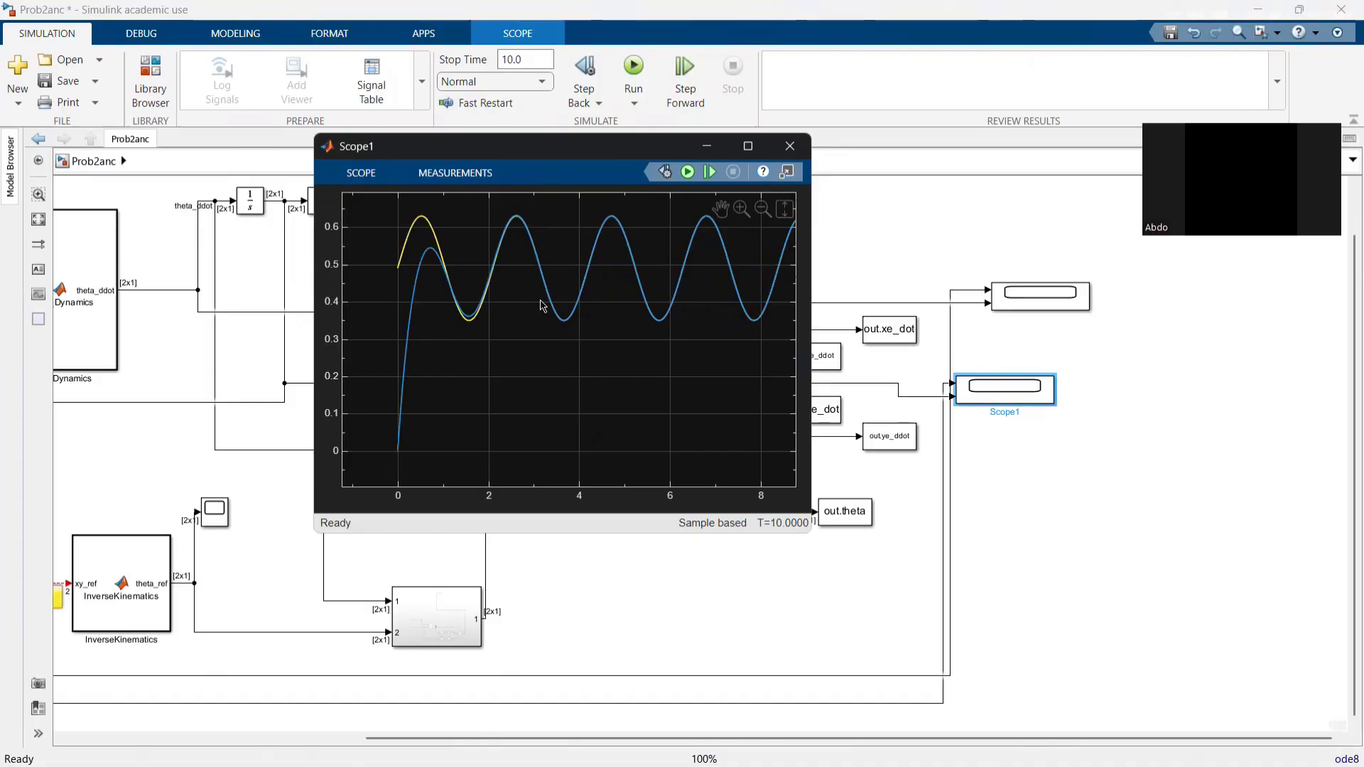
left_click_drag(541, 298, 536, 347)
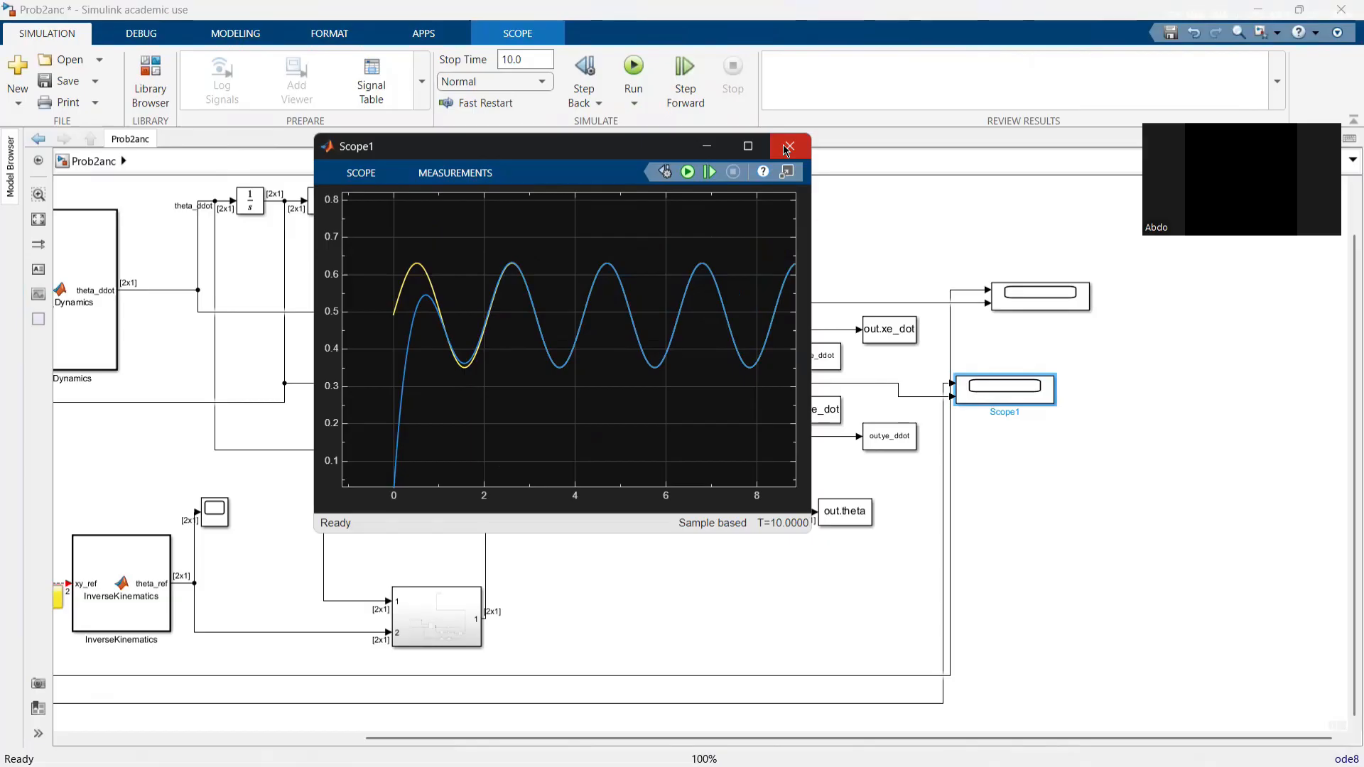
left_click(786, 147)
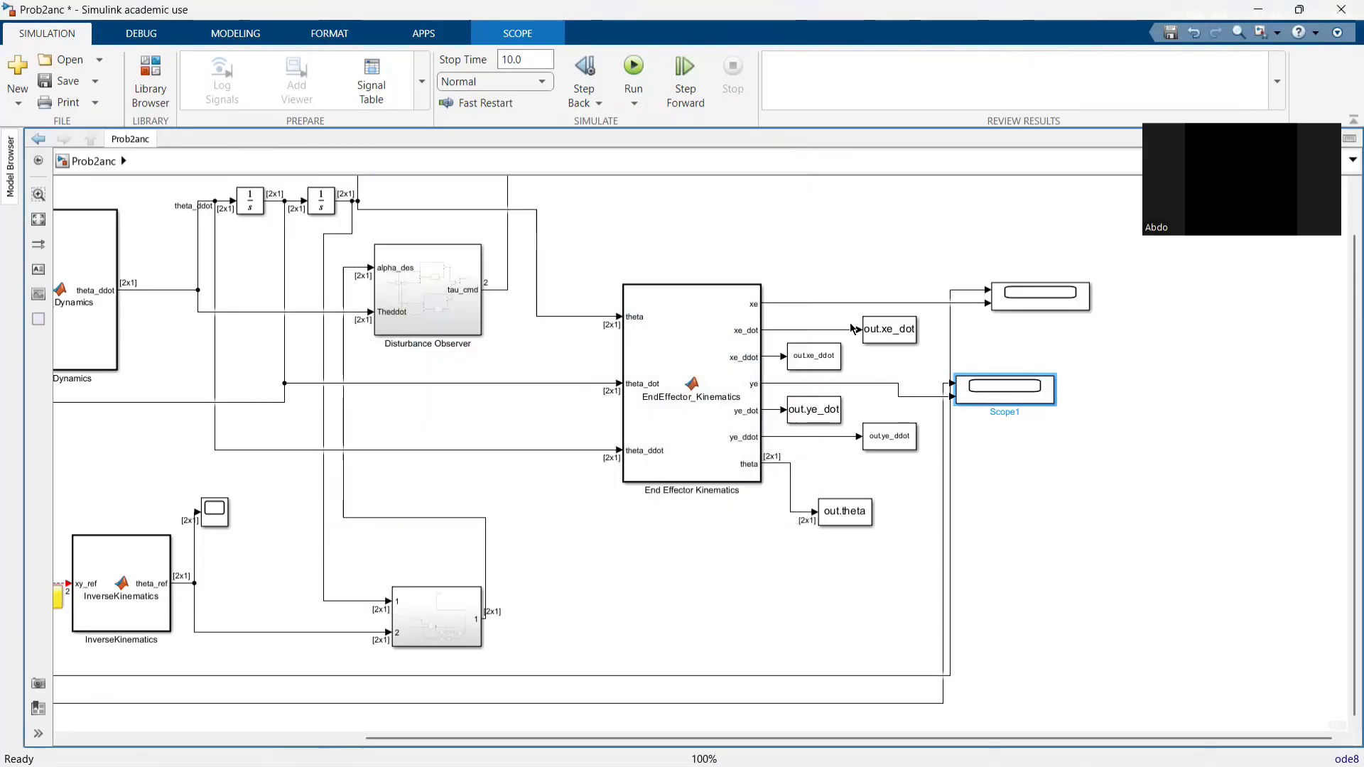
scroll(655, 539, "left", 3)
scroll(655, 539, "down", 1)
scroll(634, 541, "left", 1)
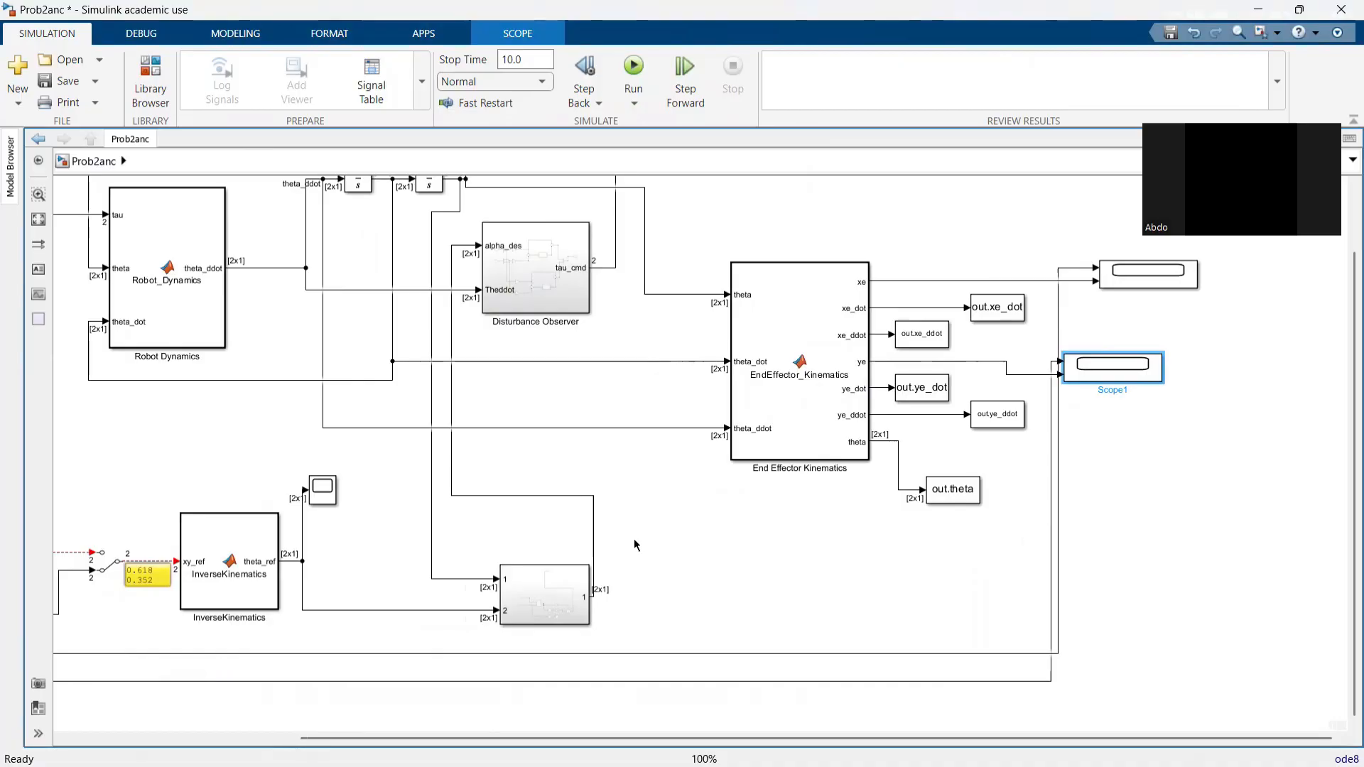
left_click_drag(553, 382, 665, 439)
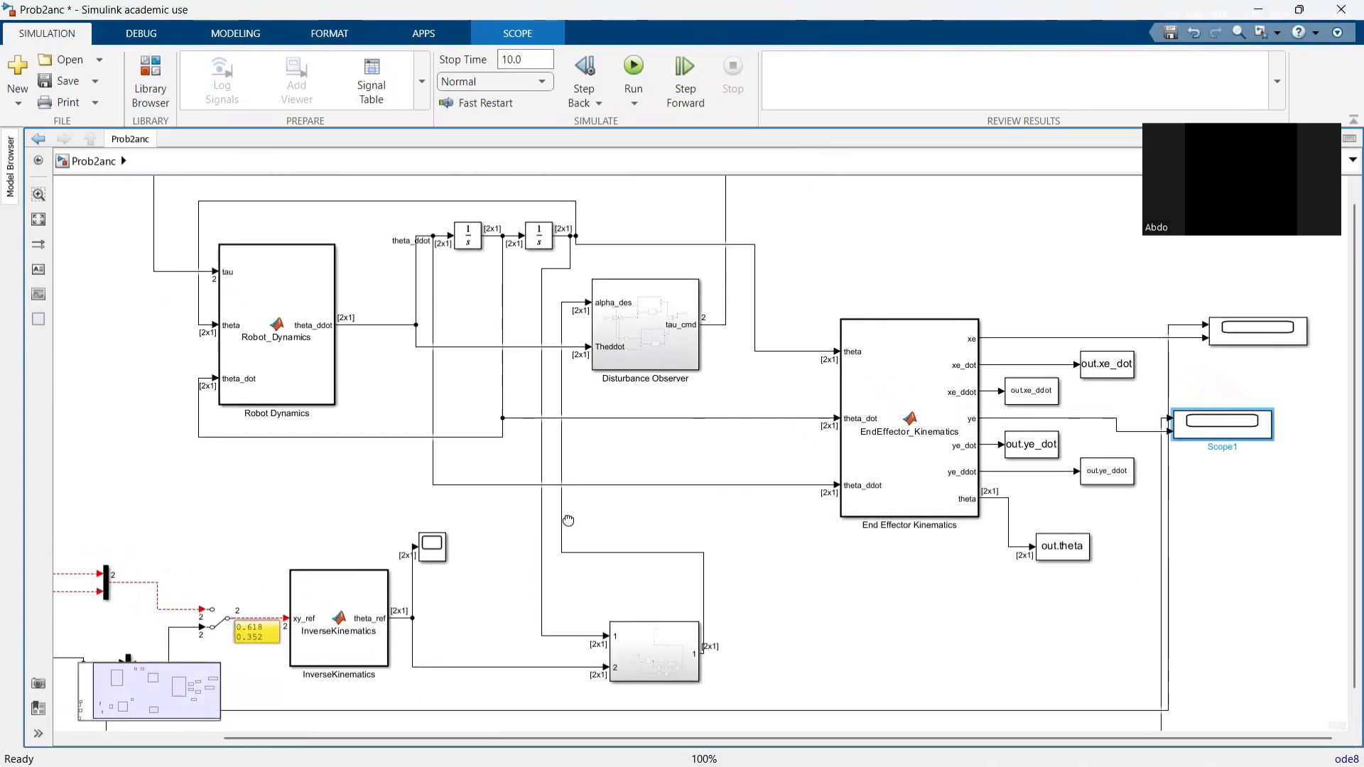
left_click_drag(568, 521, 655, 491)
left_click_drag(523, 544, 558, 568)
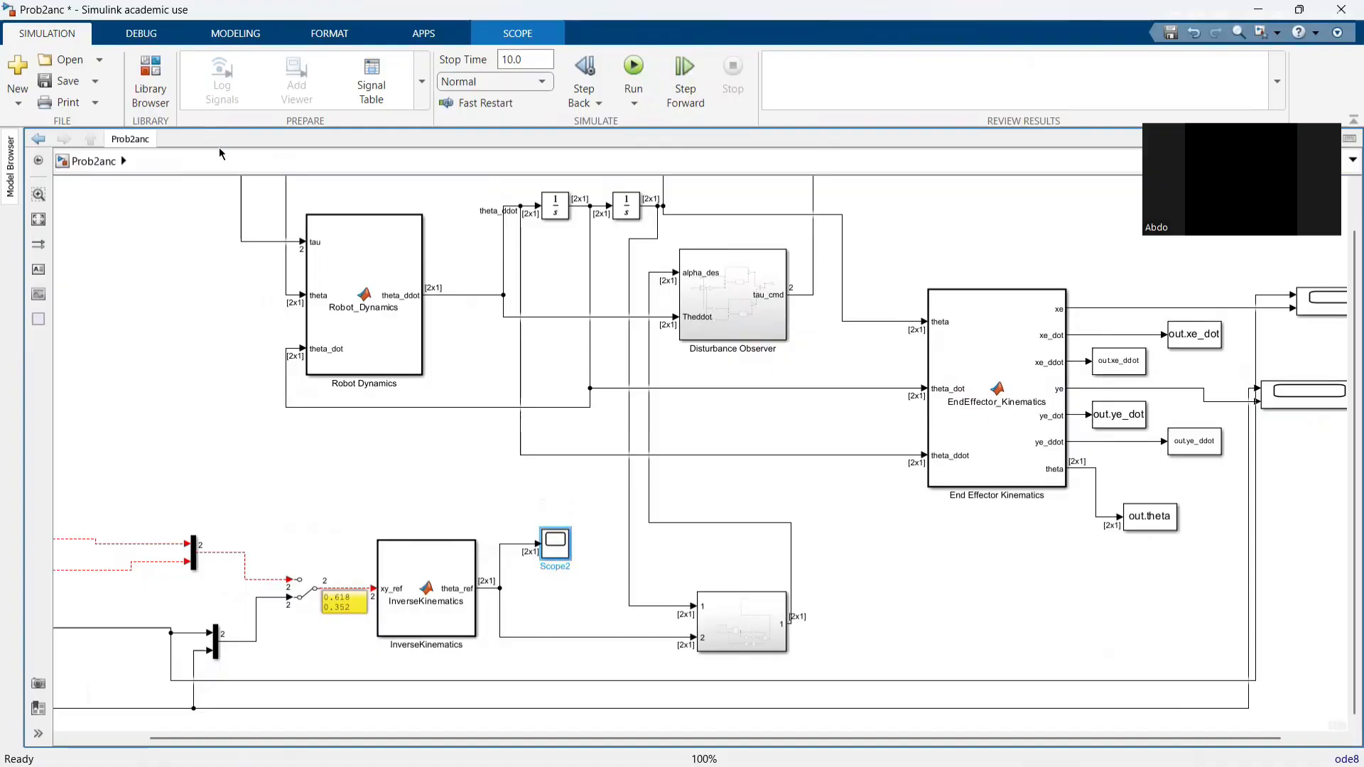